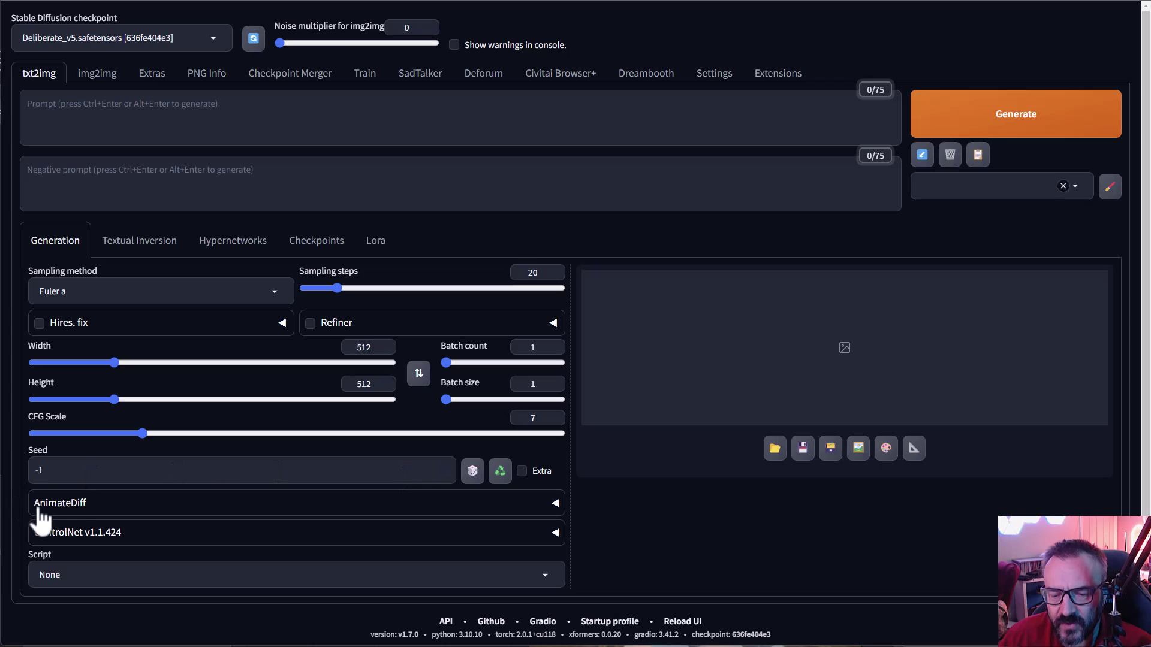
Step: Load the full available-extensions catalogue, including already-installed extensions
click(780, 80)
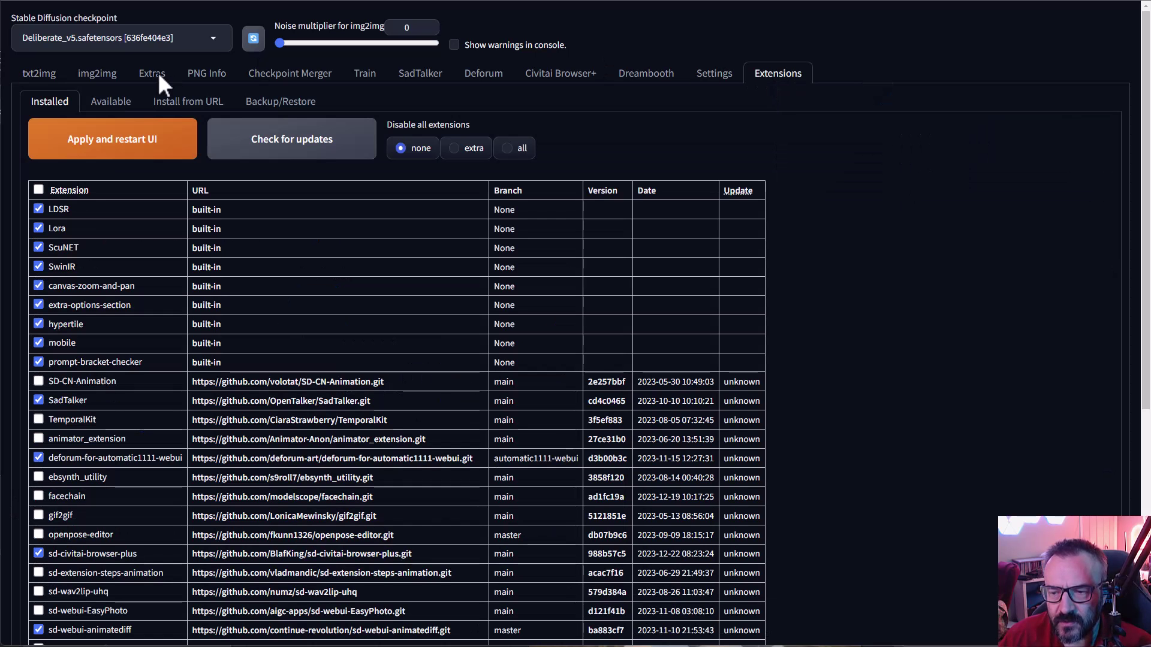
click(119, 104)
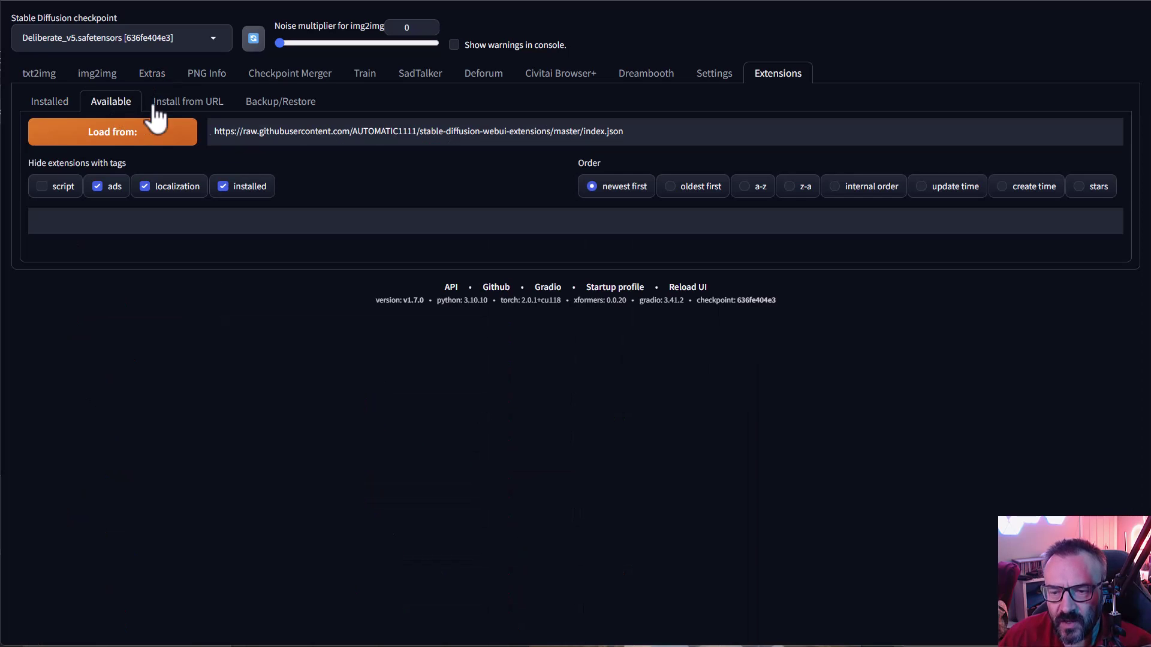
click(227, 187)
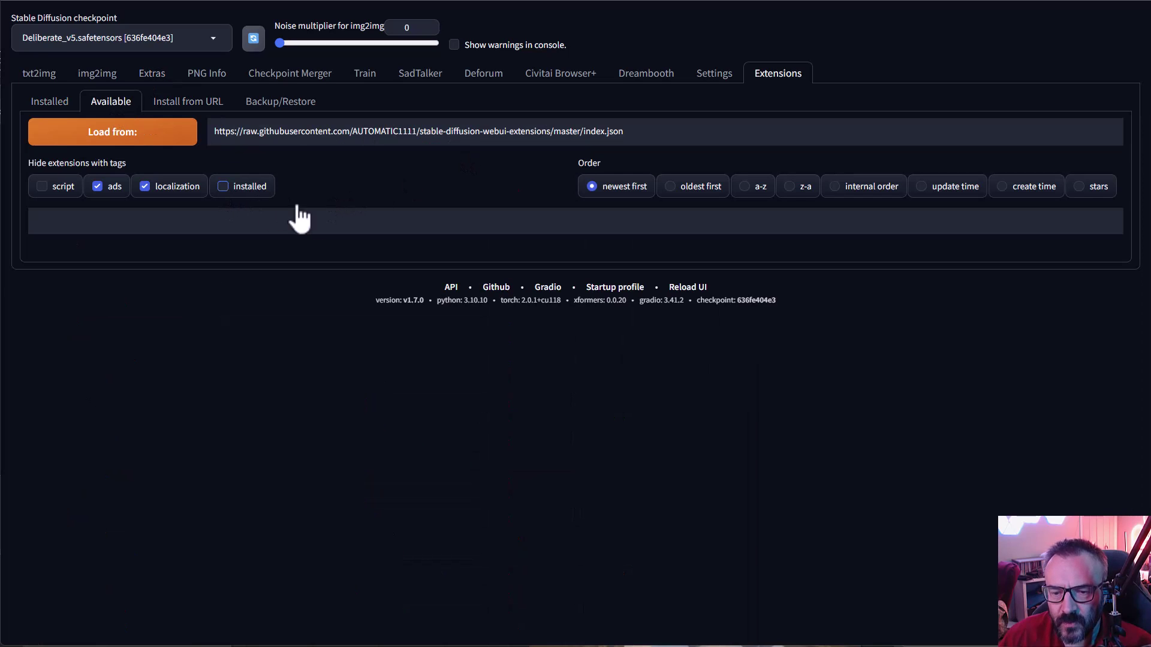
click(101, 138)
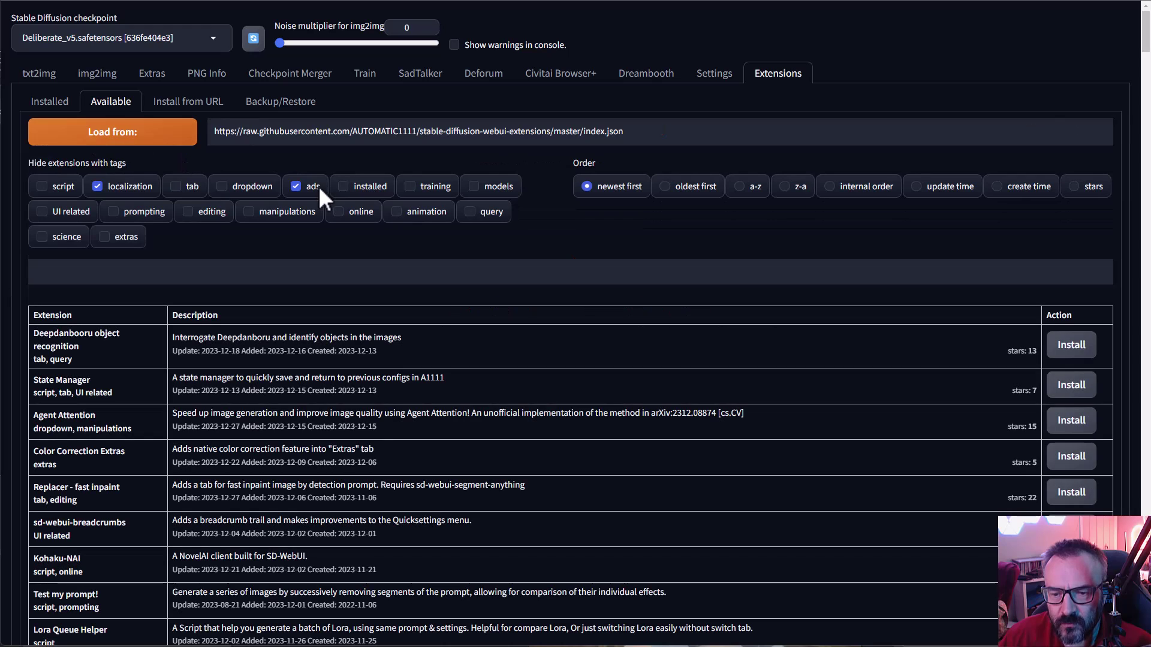
Step: Search the catalogue for 'animate', showing sd-webui-animatediff and gif2gif already installed
click(253, 274)
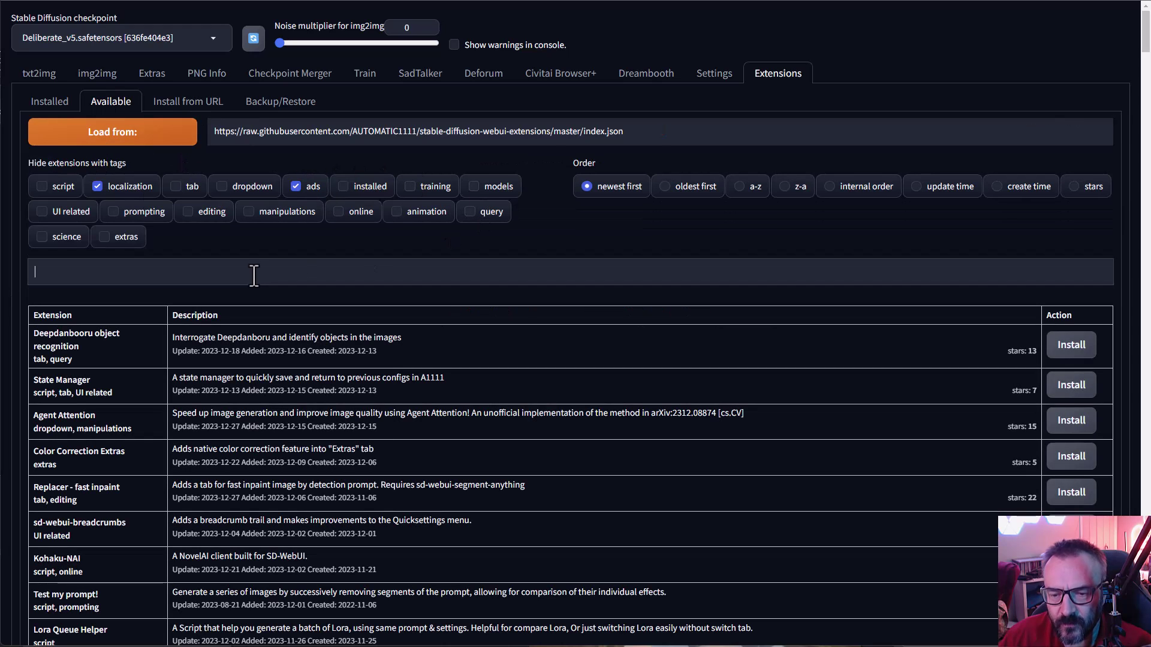
text(anim)
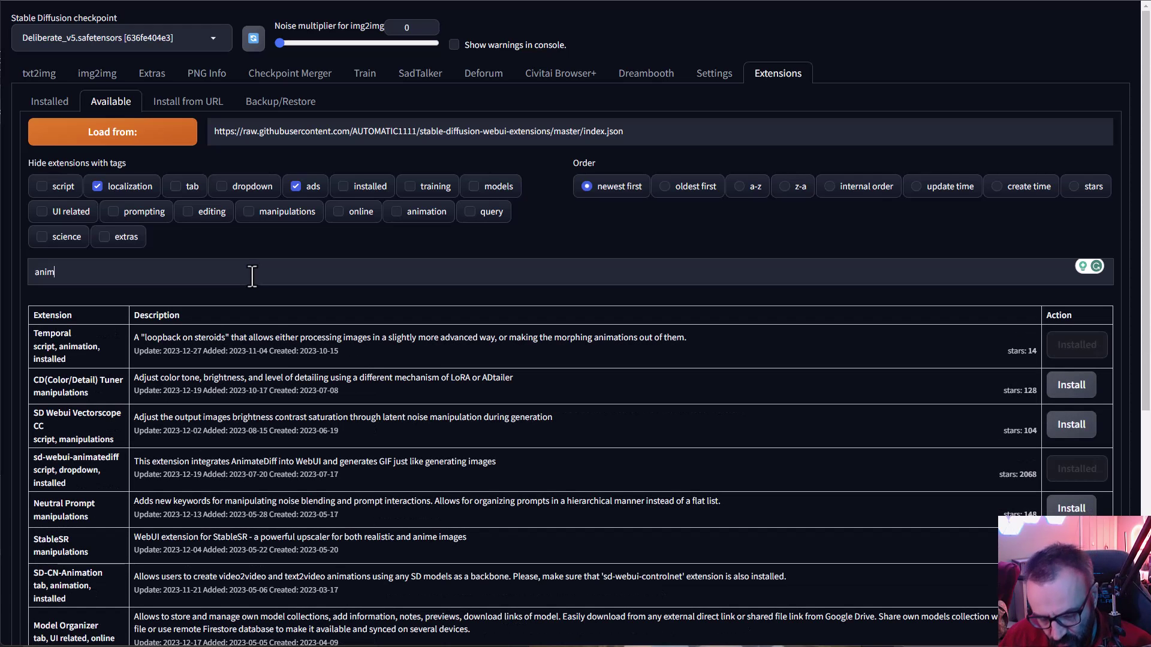
text(d)
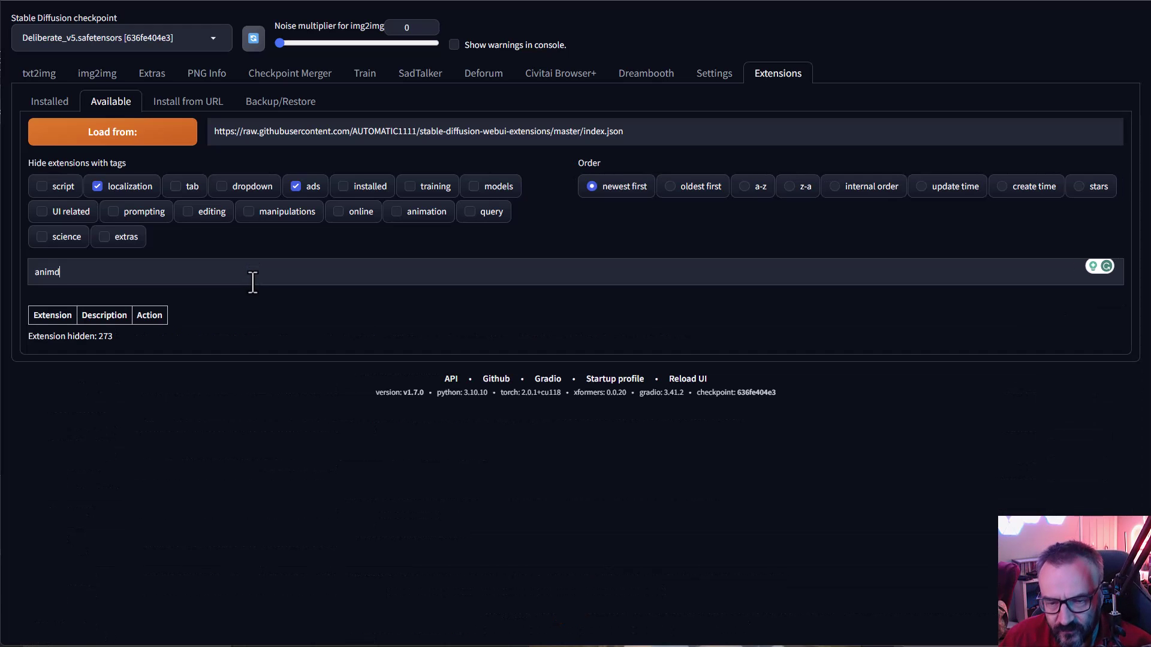
key(BackSpace)
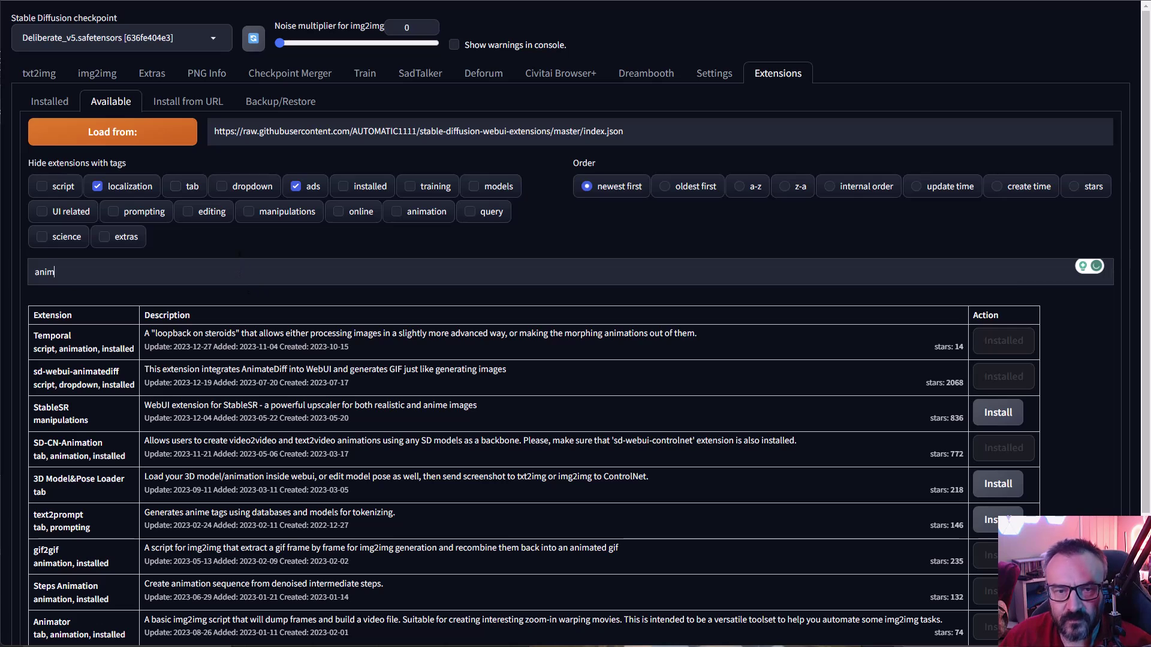
text(ate)
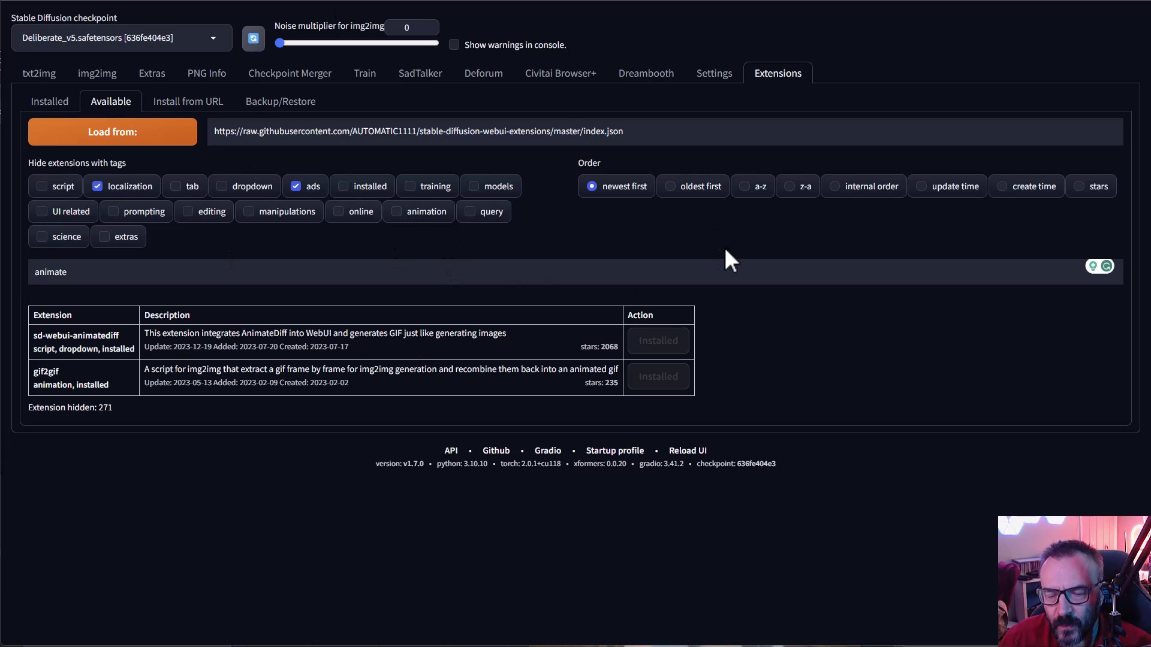
Step: Check installed extensions for updates and review the new commits listed for sd-webui-animatediff
click(48, 103)
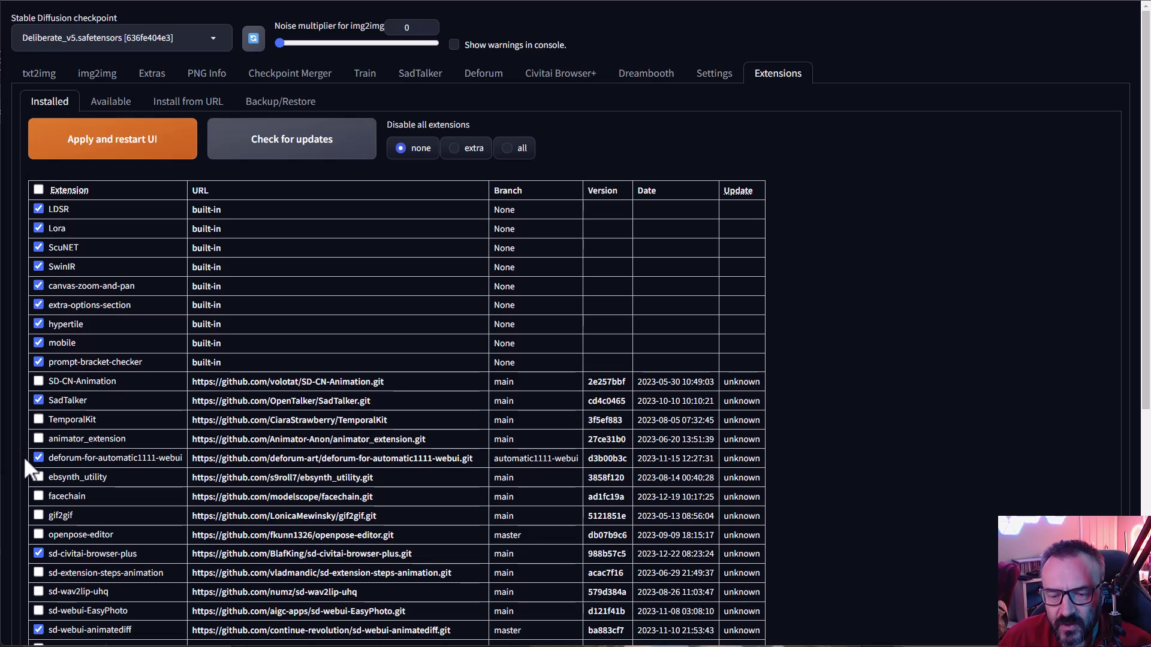
drag(155, 640, 59, 631)
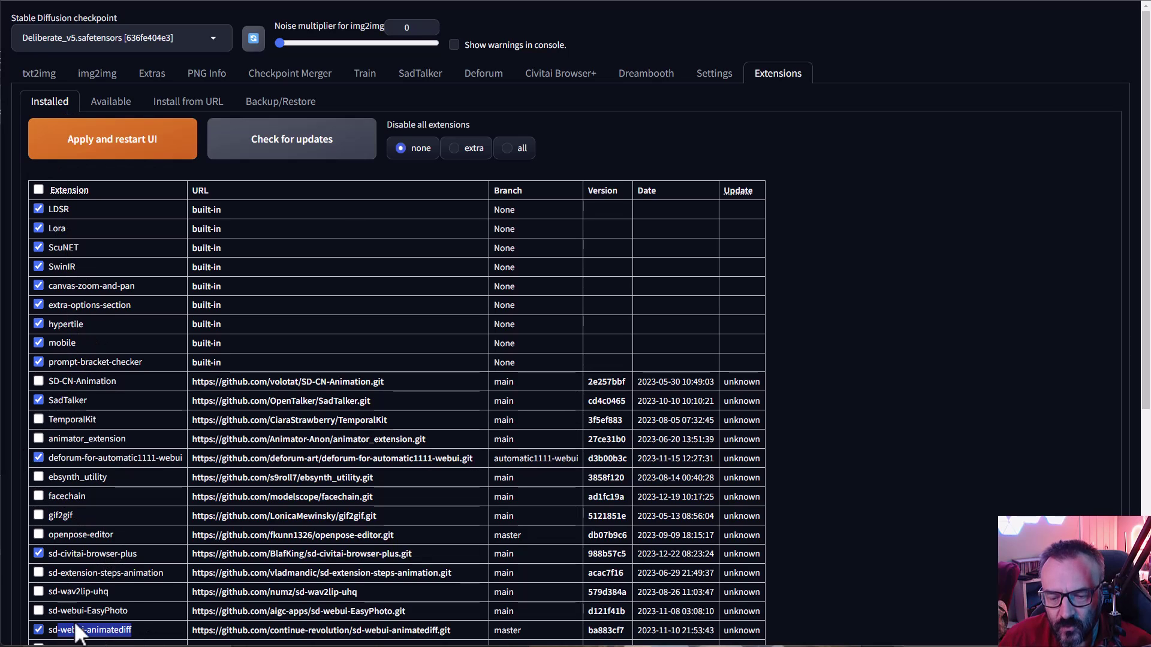
click(313, 154)
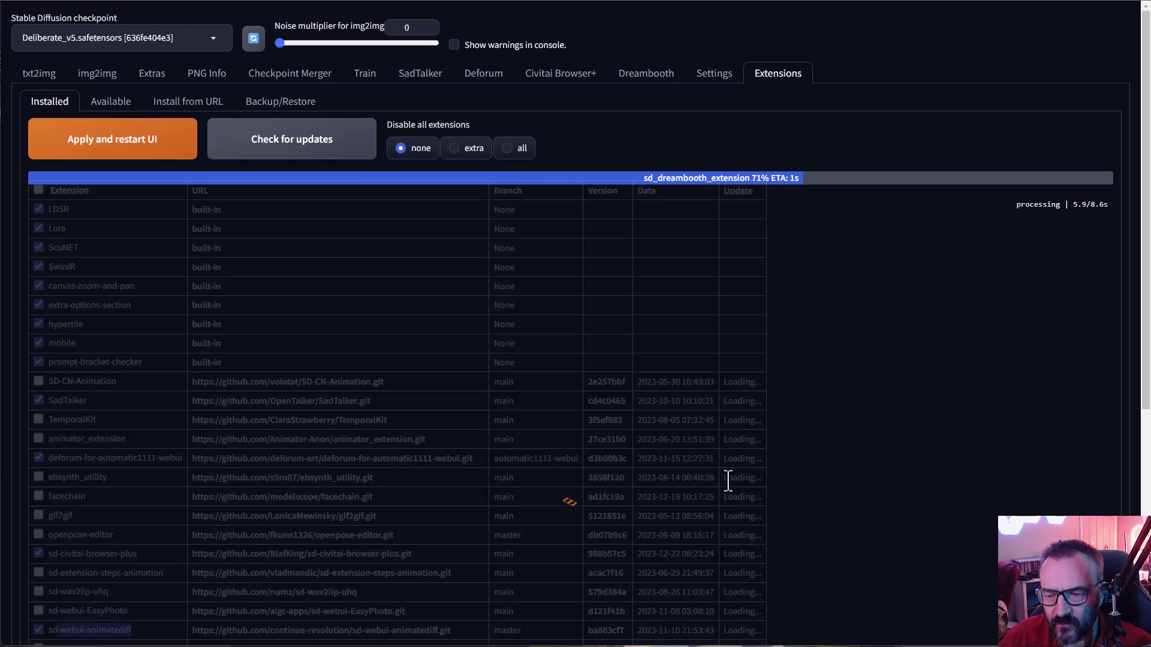
scroll(545, 269, down, 1)
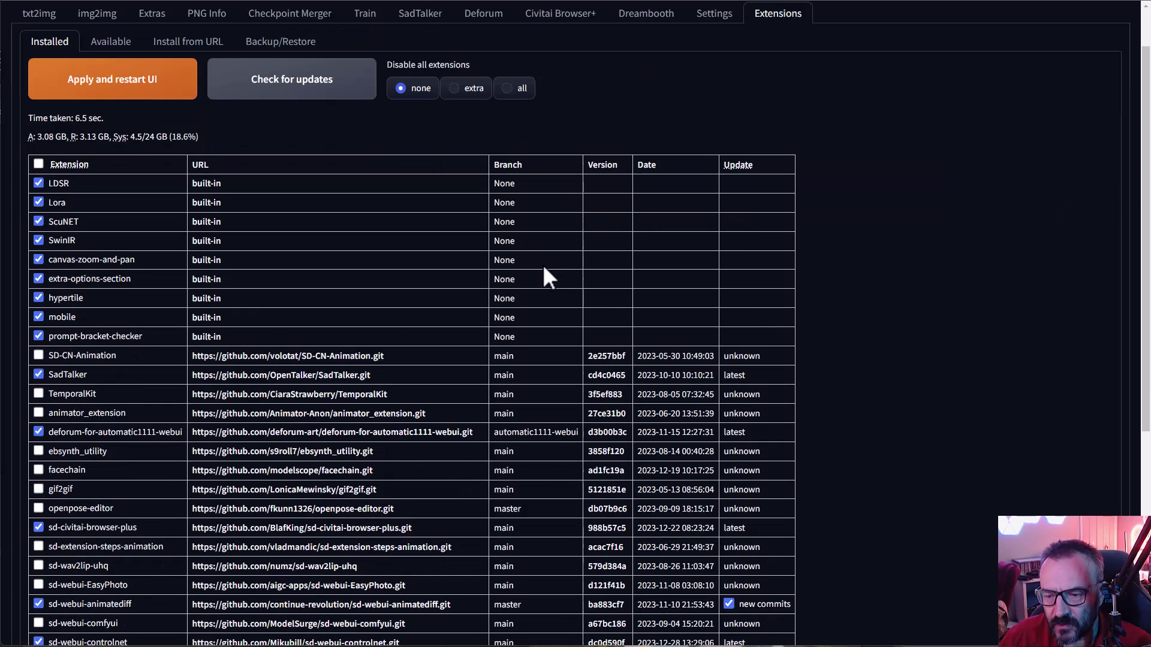
scroll(546, 277, down, 4)
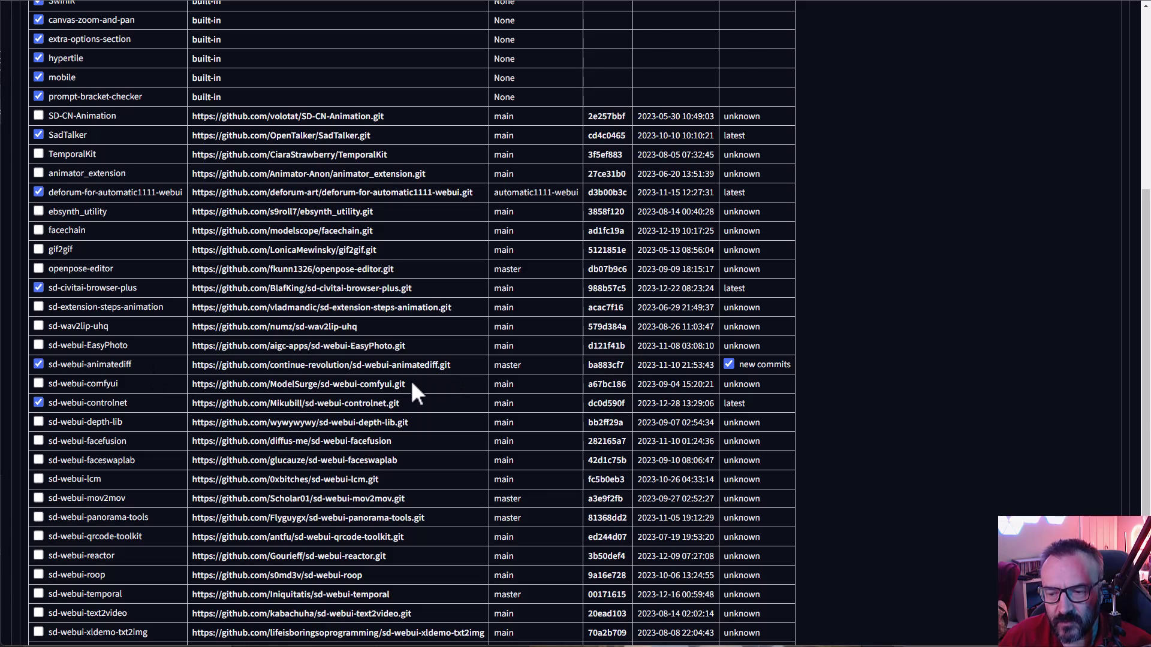
scroll(412, 384, up, 5)
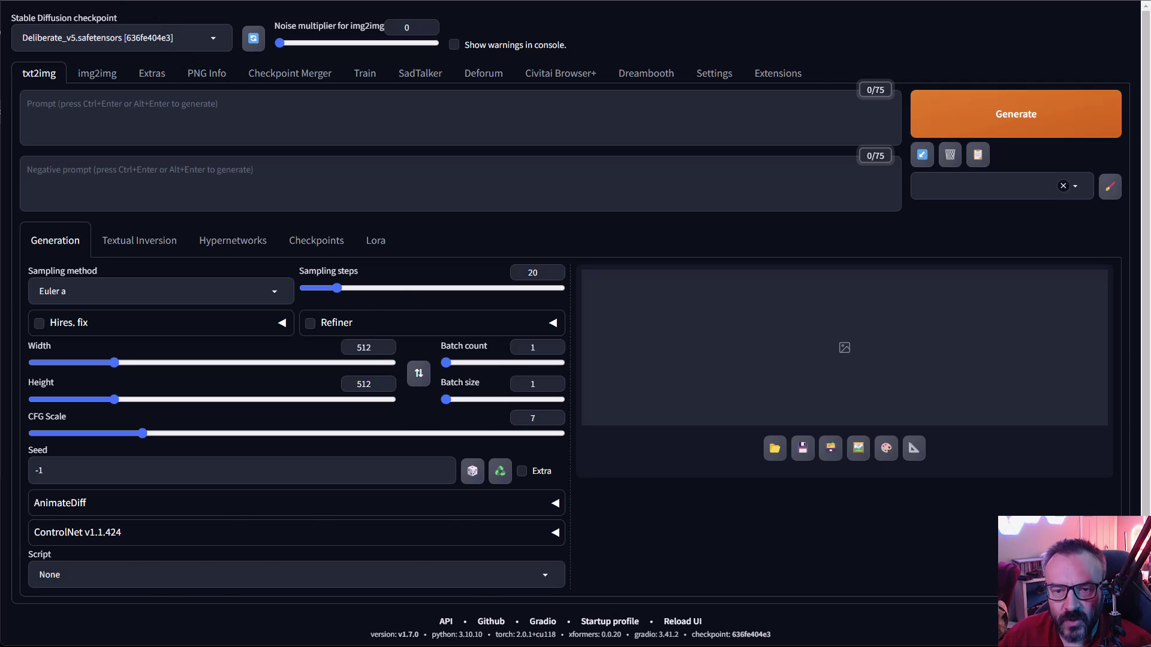
key(ctrl+Tab)
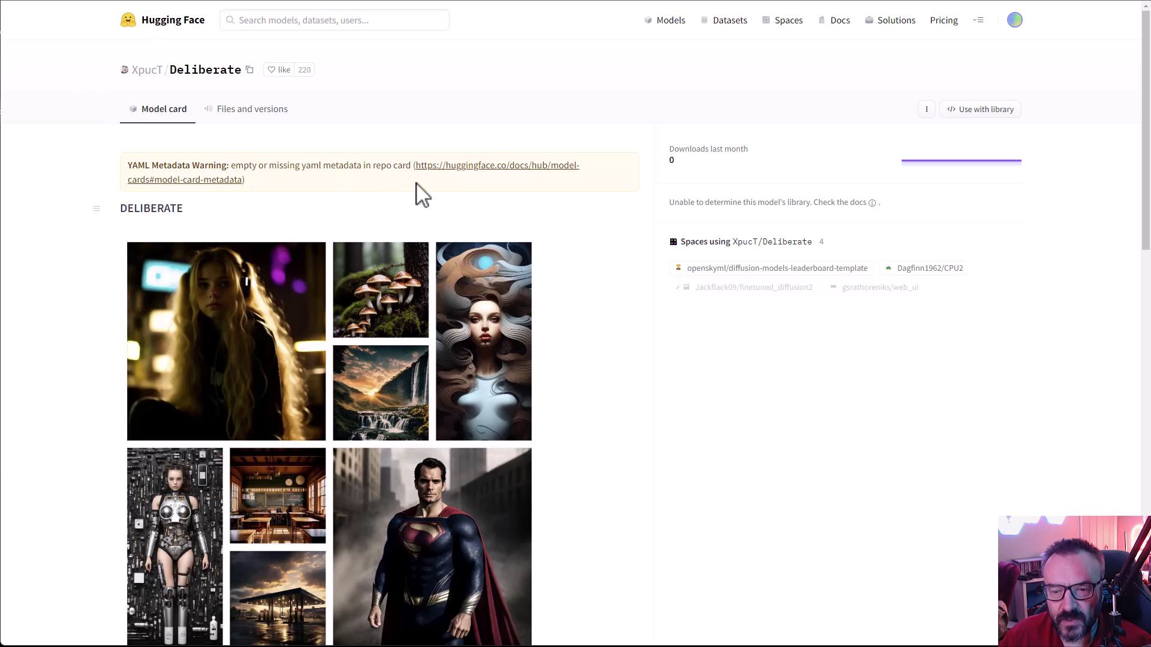
scroll(601, 282, down, 1)
scroll(601, 282, up, 1)
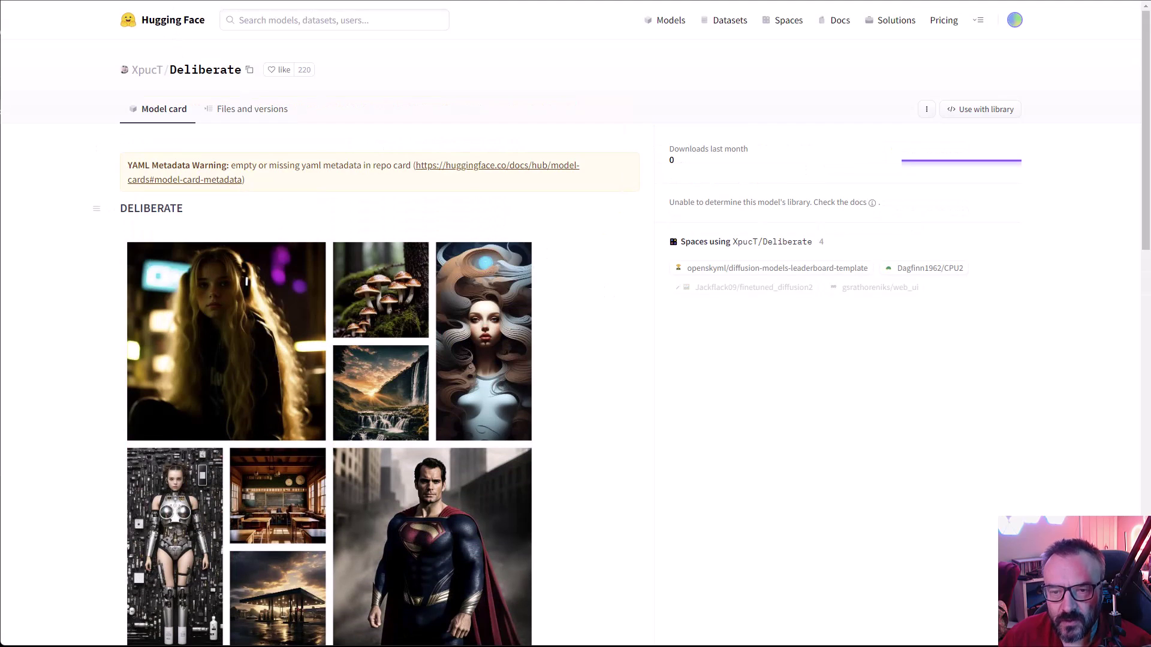
key(ctrl+Tab)
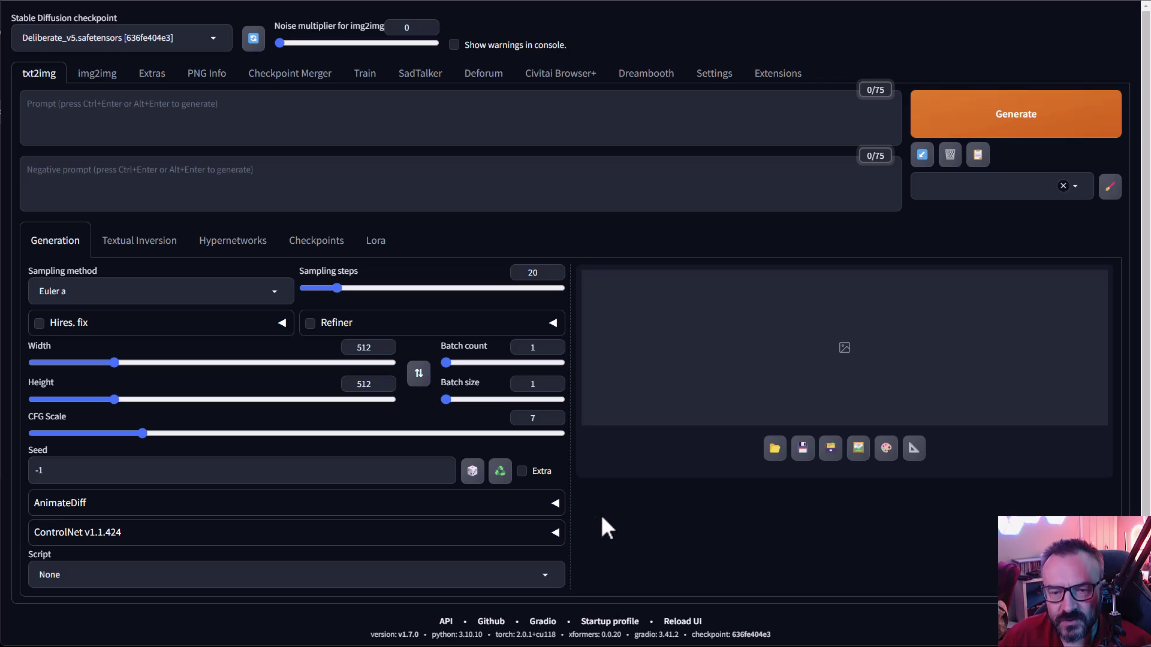
Step: List available extensions including installed ones, searched for 'control', and browse the ControlNet results
click(791, 73)
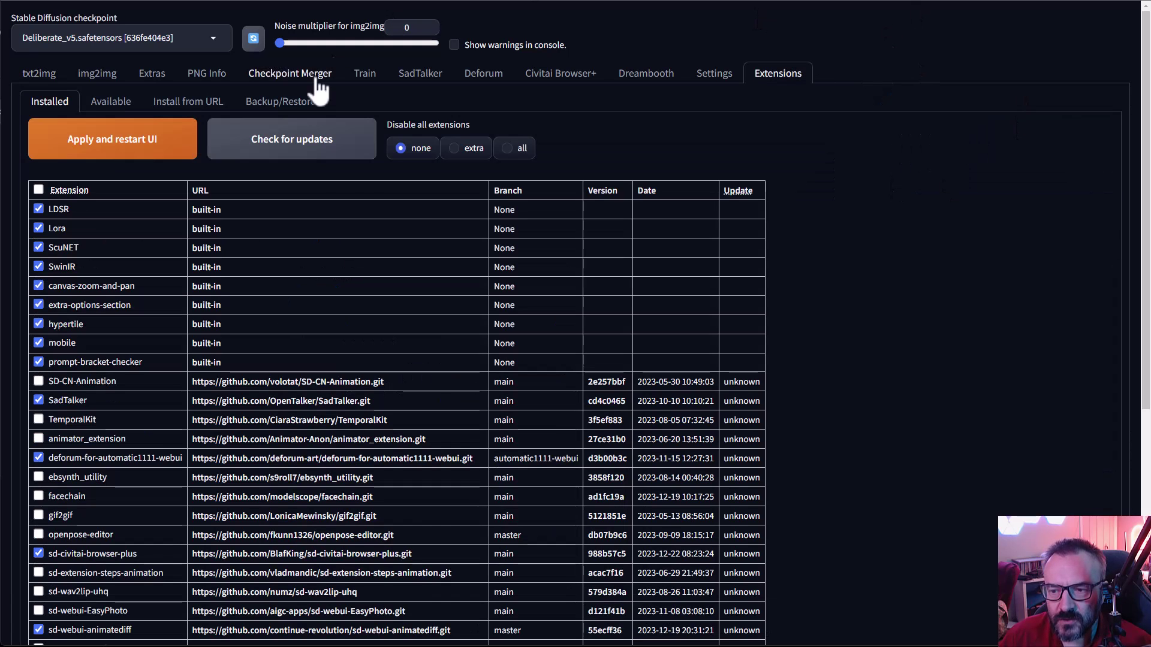
click(112, 101)
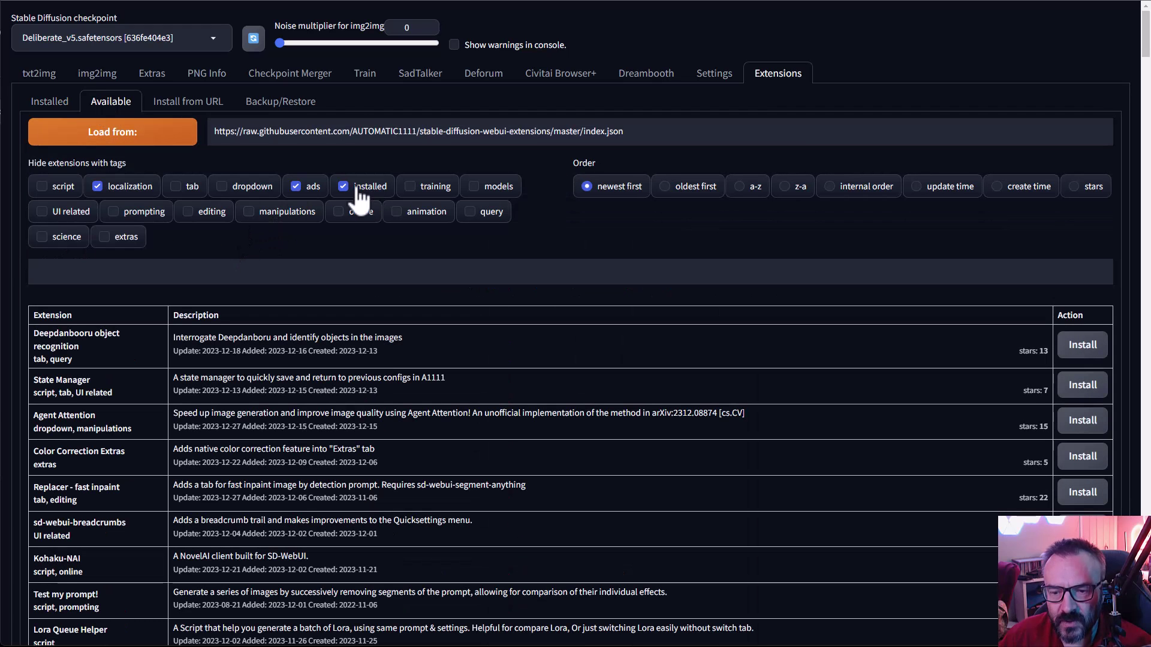
click(358, 189)
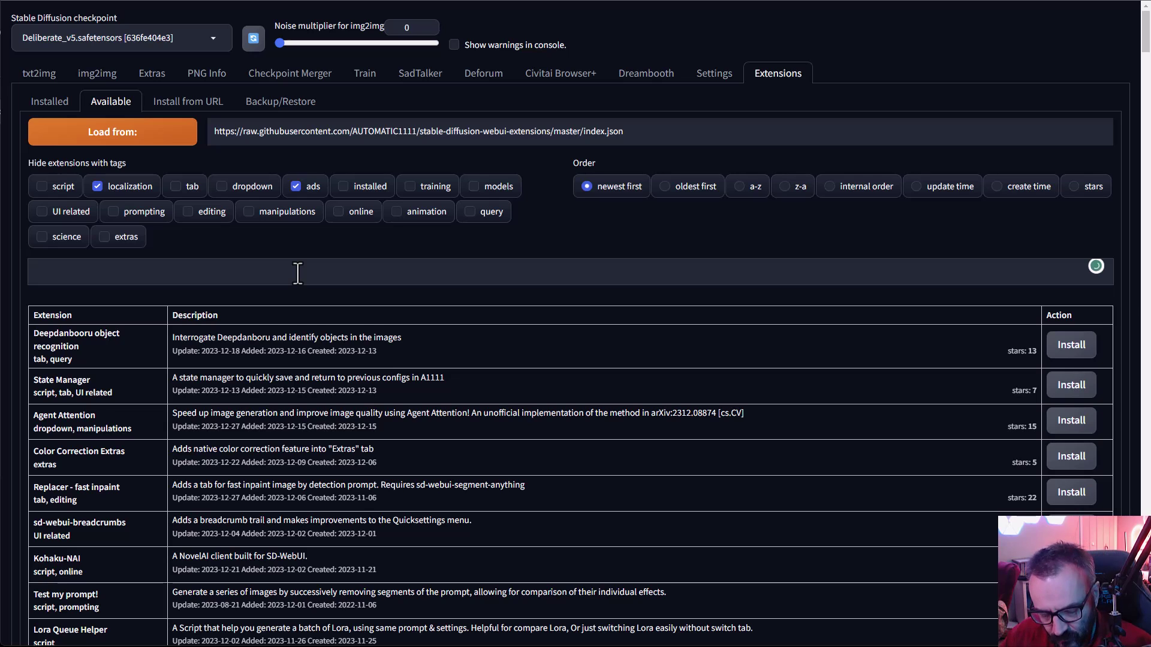
click(298, 274)
text(contro)
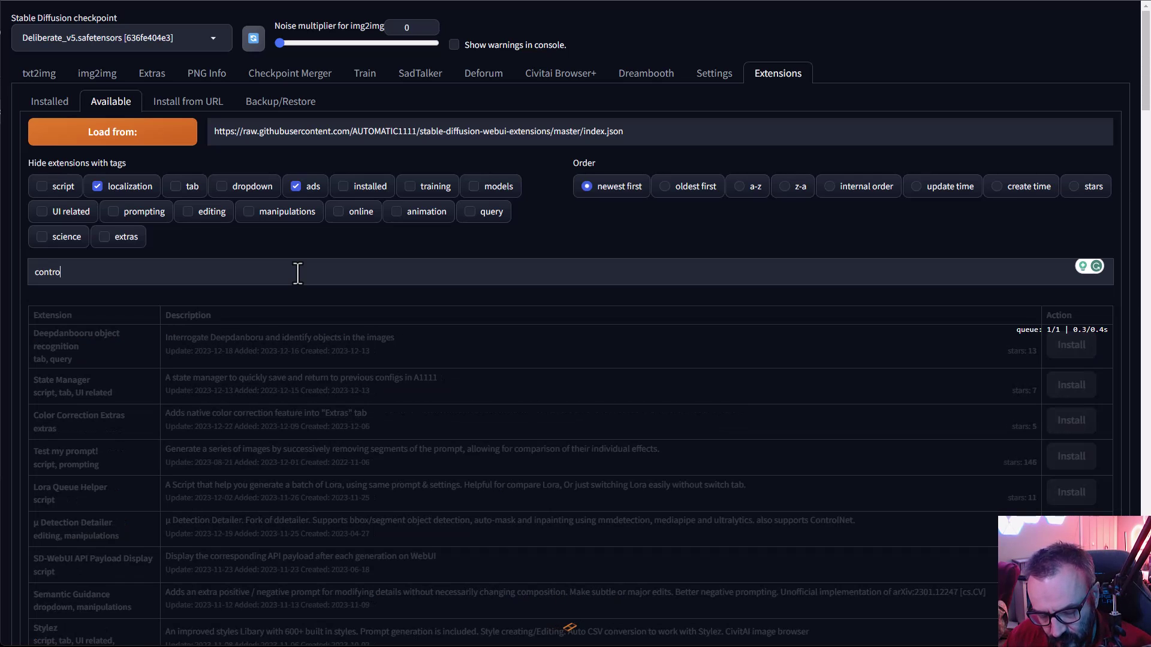
text(l)
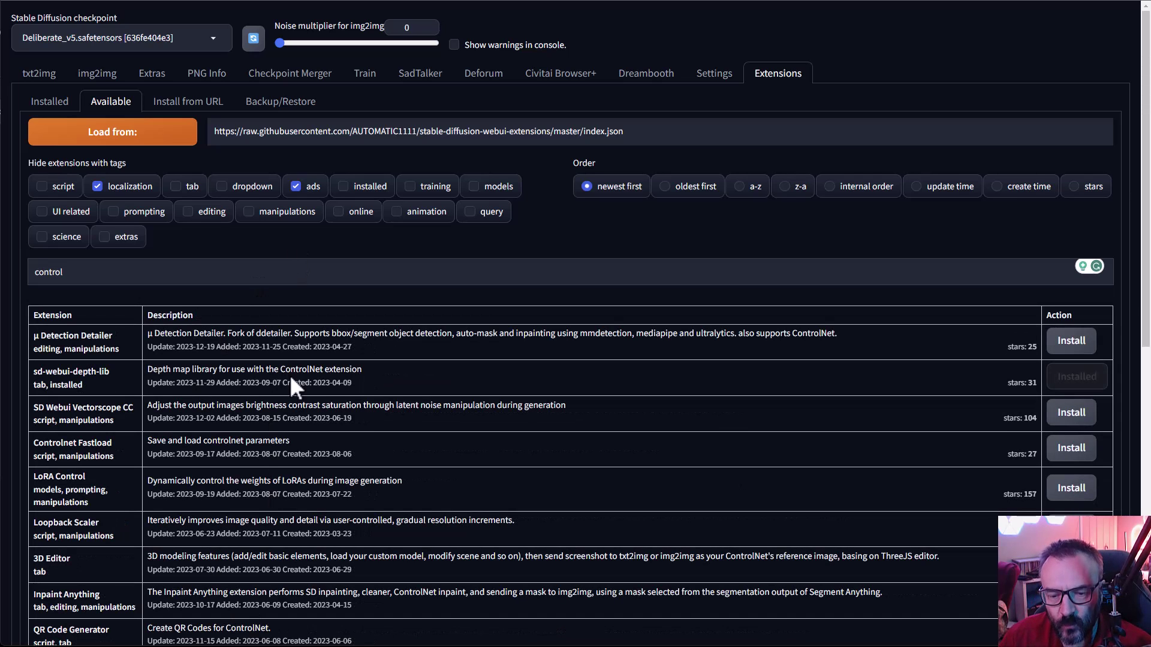
scroll(180, 456, down, 3)
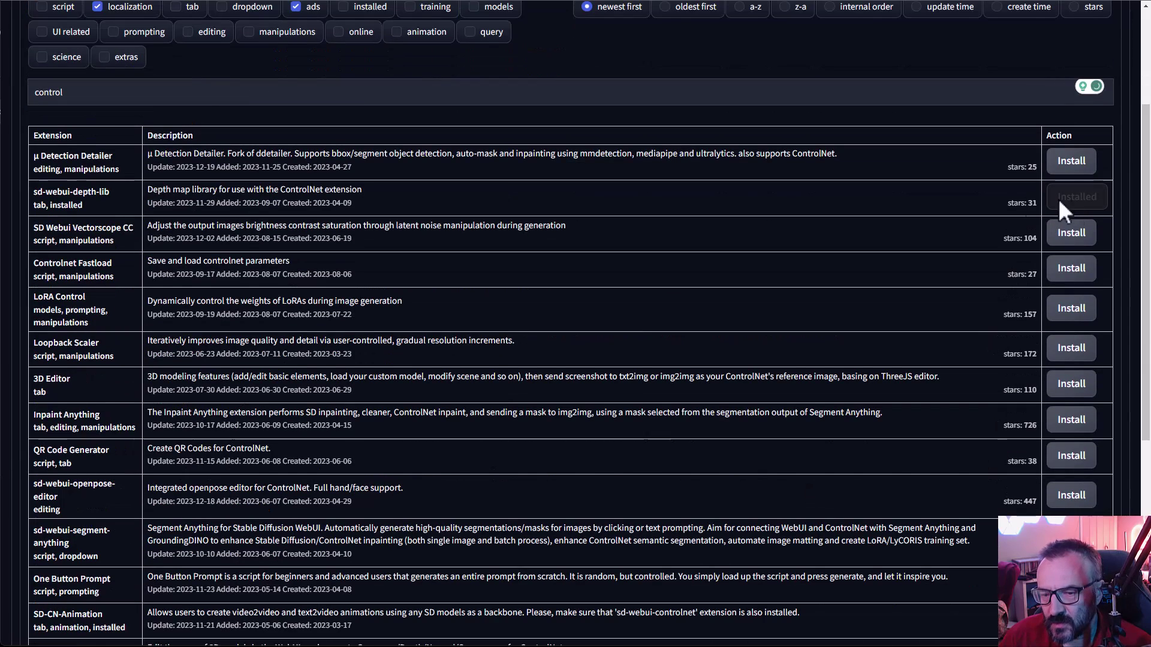
scroll(242, 195, down, 4)
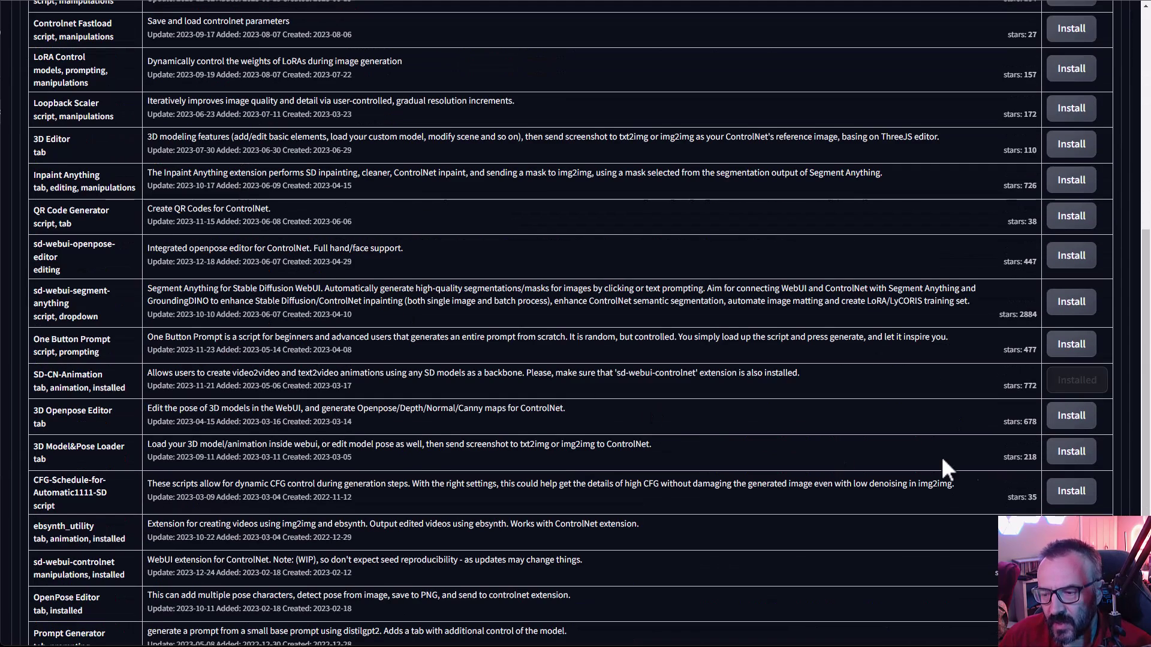
scroll(329, 396, down, 2)
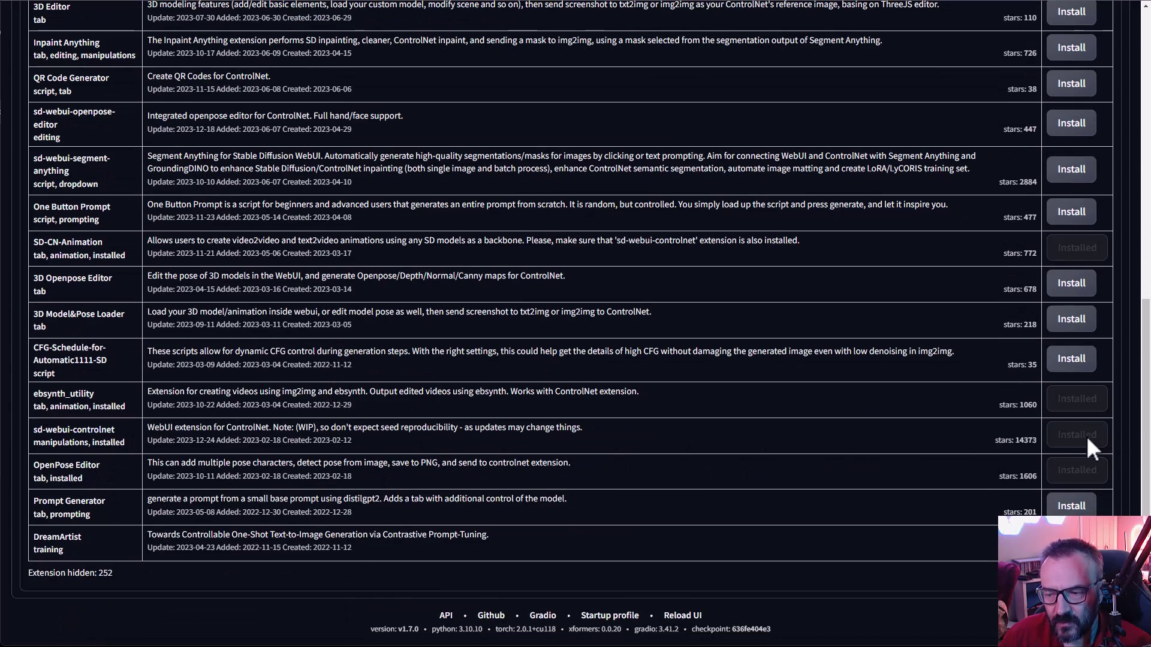
scroll(295, 419, up, 9)
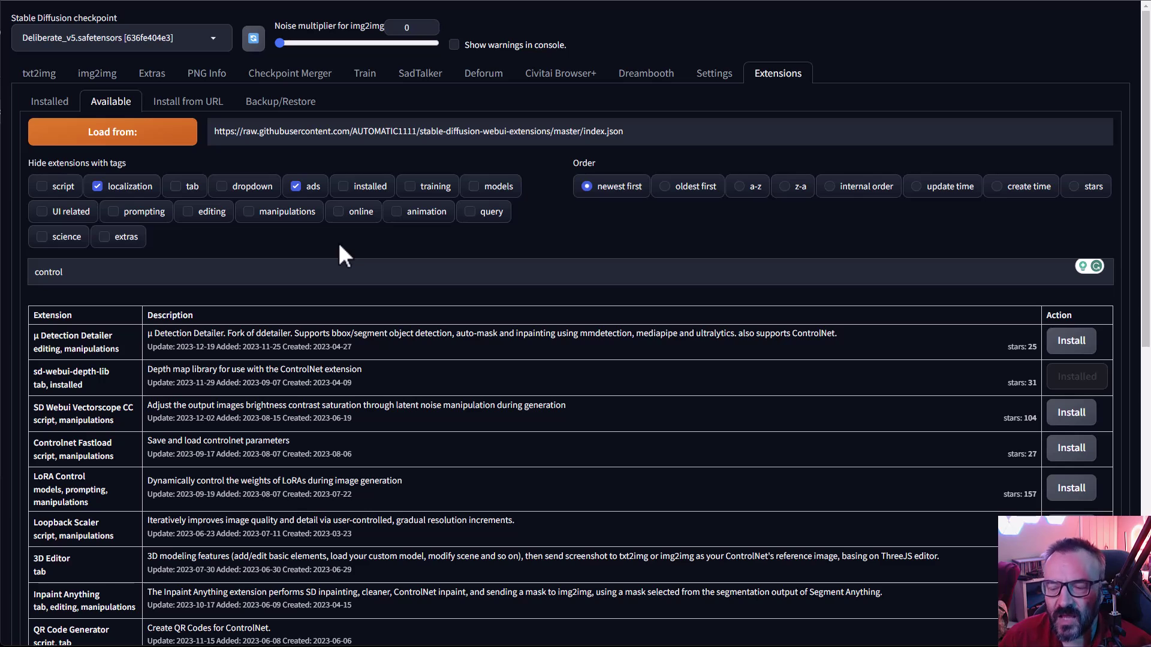
Step: Show the ControlNet settings, with 3 Multi-ControlNet units and model cache size 3
click(707, 89)
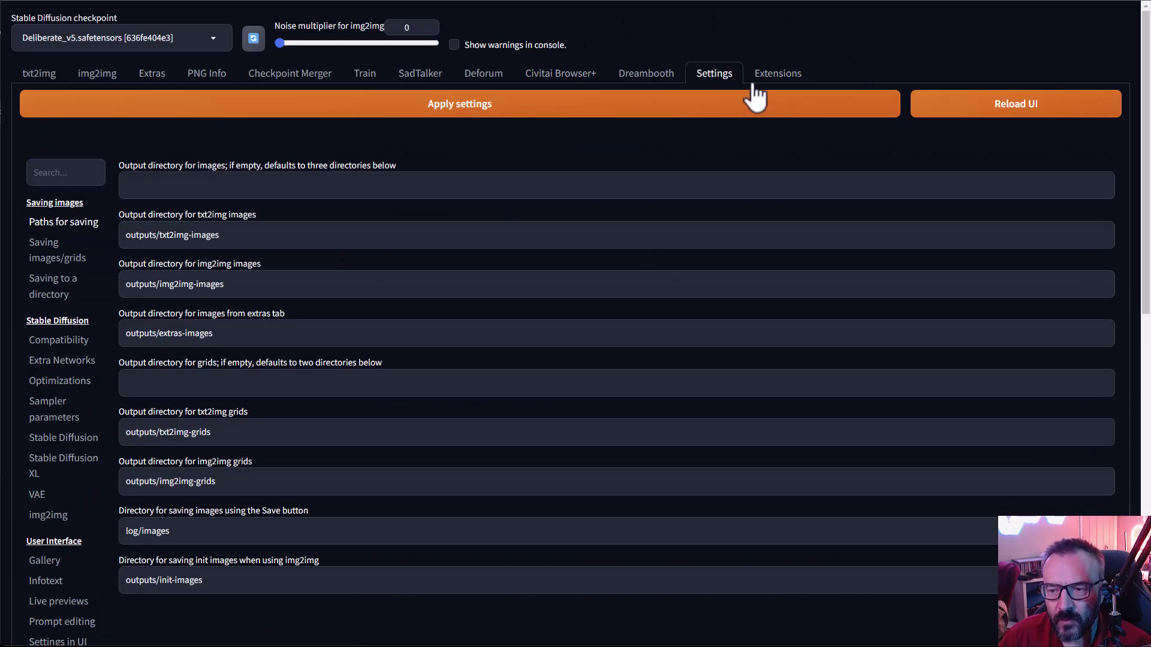
click(57, 362)
scroll(66, 368, down, 2)
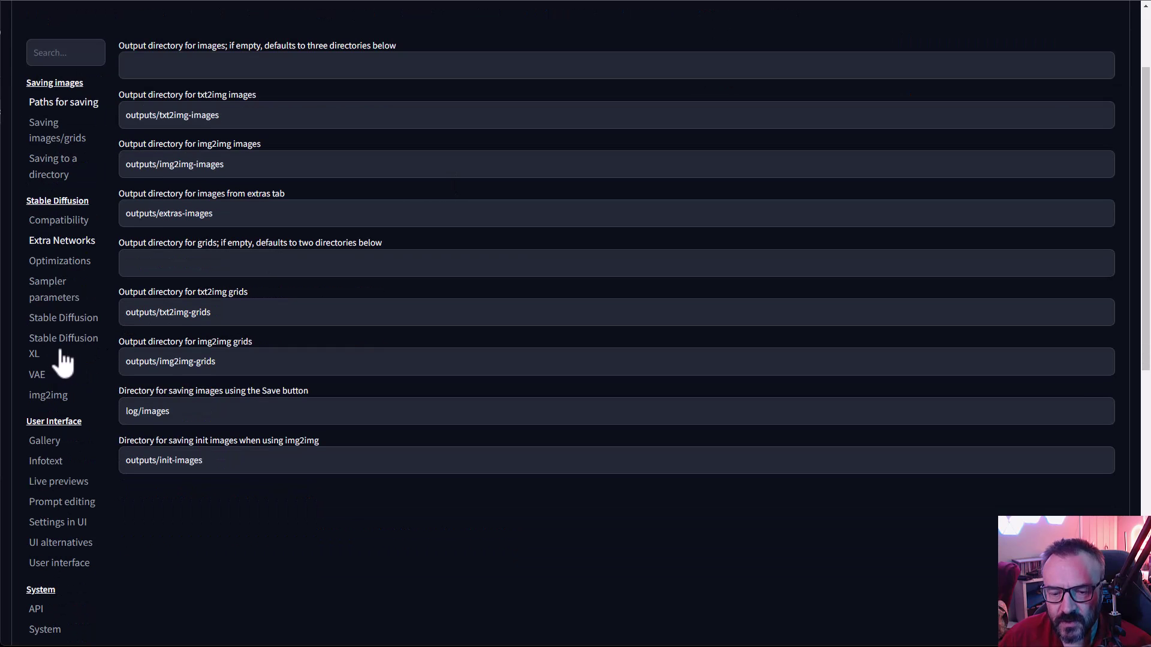
scroll(63, 363, down, 2)
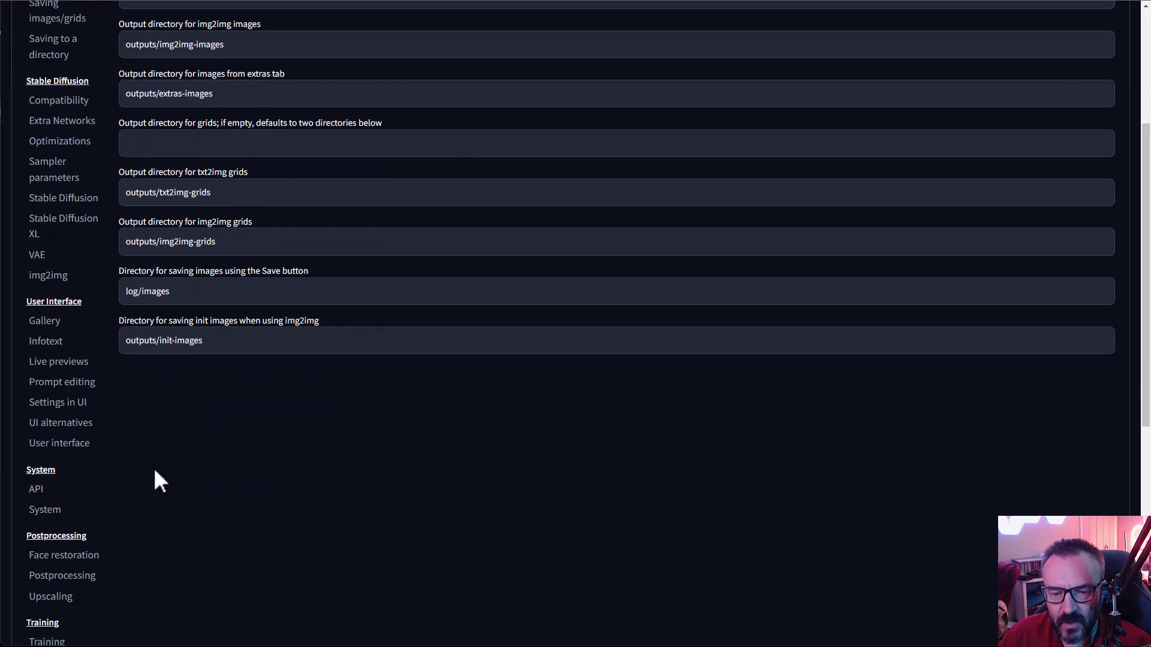
scroll(98, 116, down, 7)
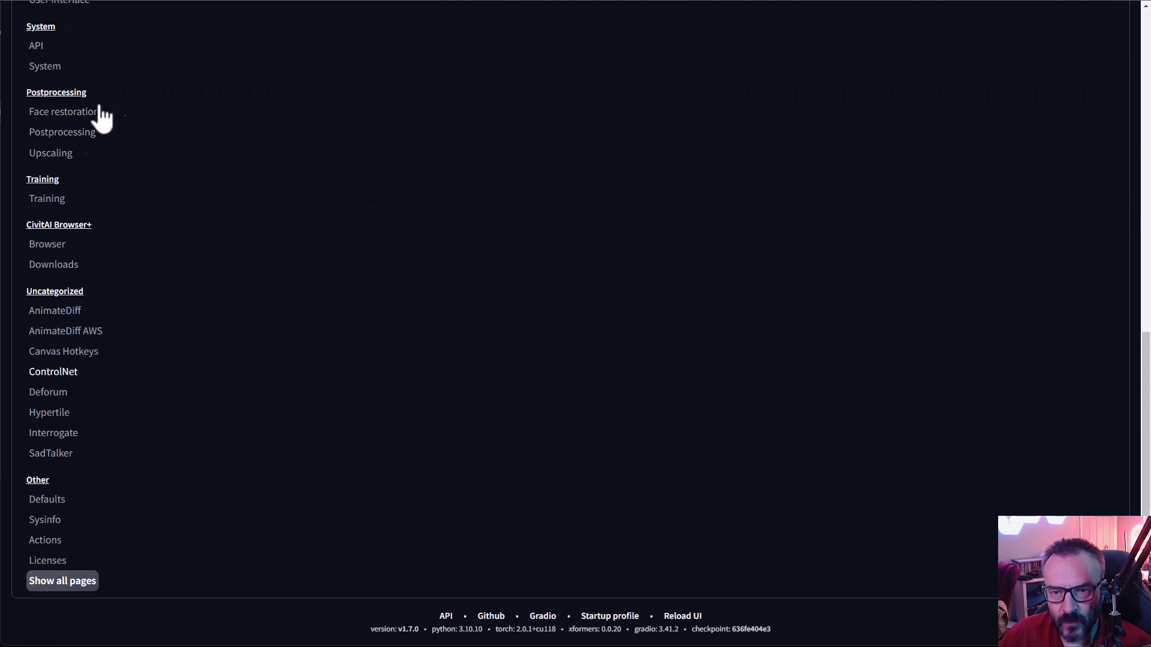
click(34, 380)
scroll(444, 360, up, 3)
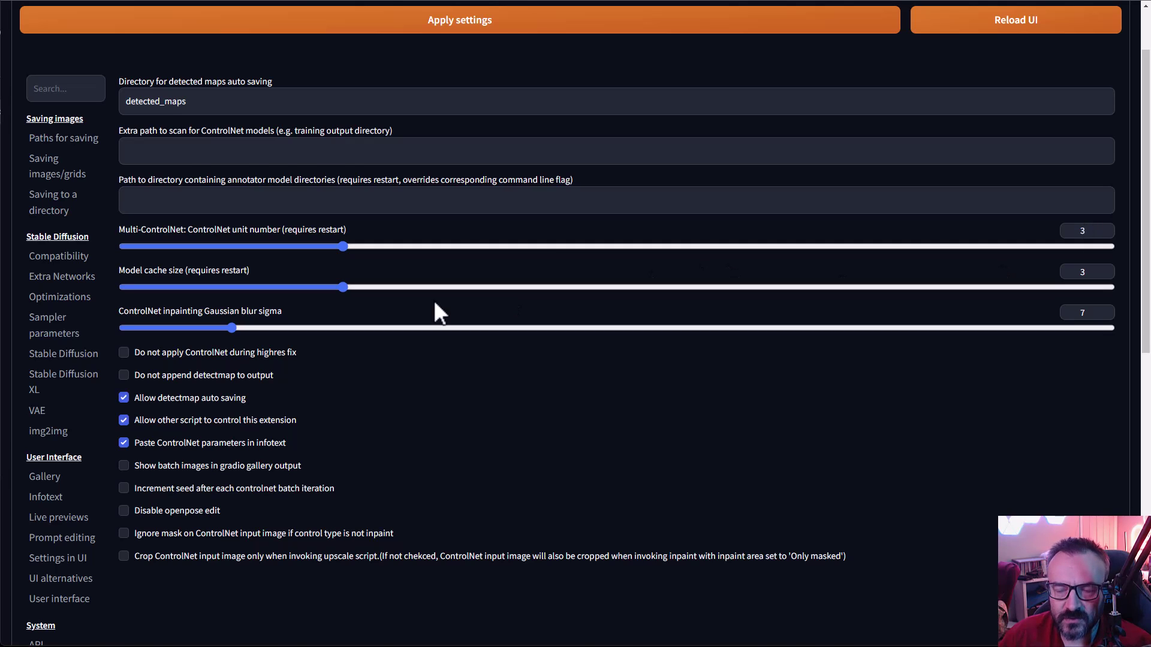
scroll(433, 300, up, 2)
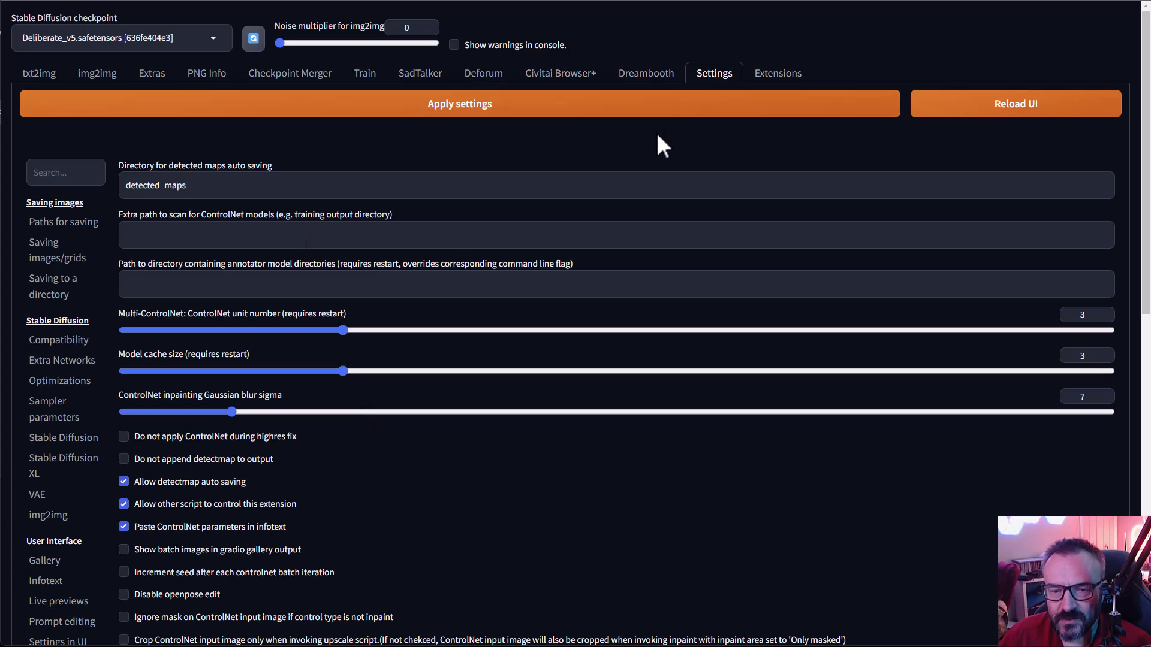
Step: Enter 'Portrait of superman' as the txt2img prompt
click(40, 74)
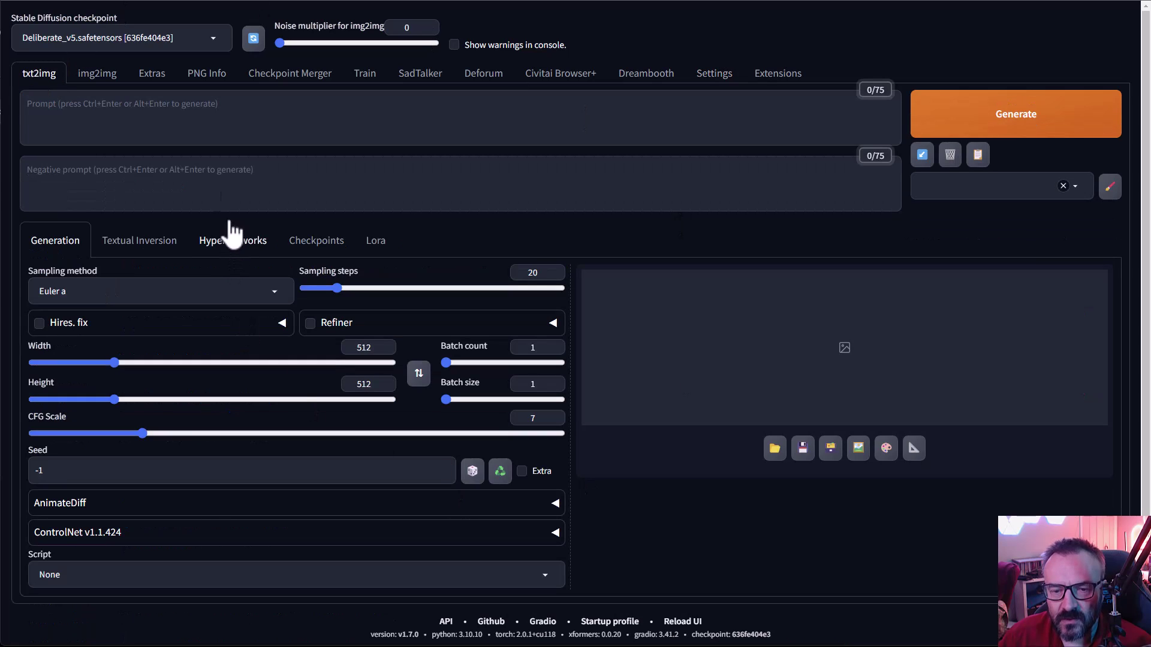
click(139, 106)
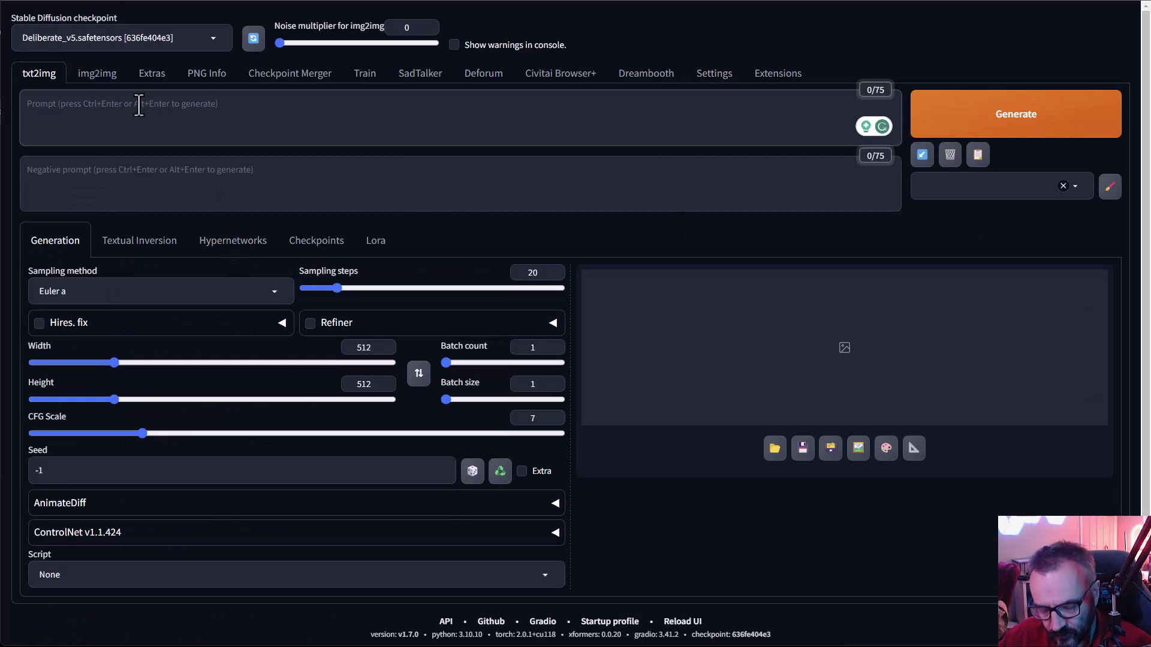
text(Portrait of superman)
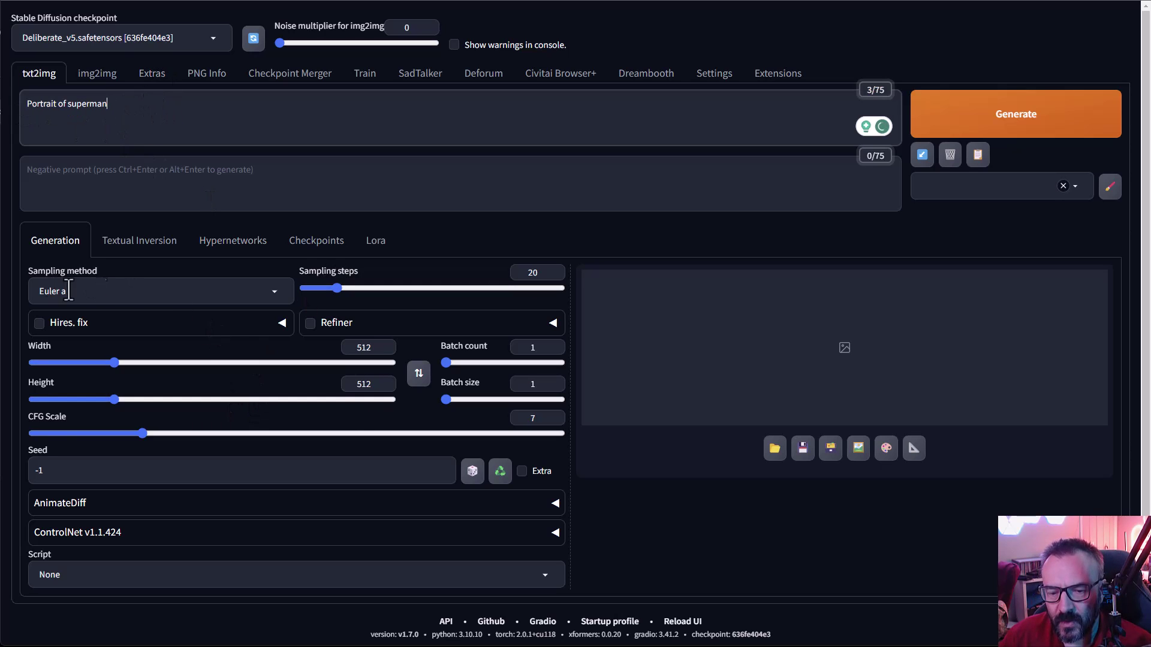
Step: Generate a test Superman portrait with the DPM++ 2M Karras sampler at 25 steps
click(225, 292)
scroll(128, 333, up, 2)
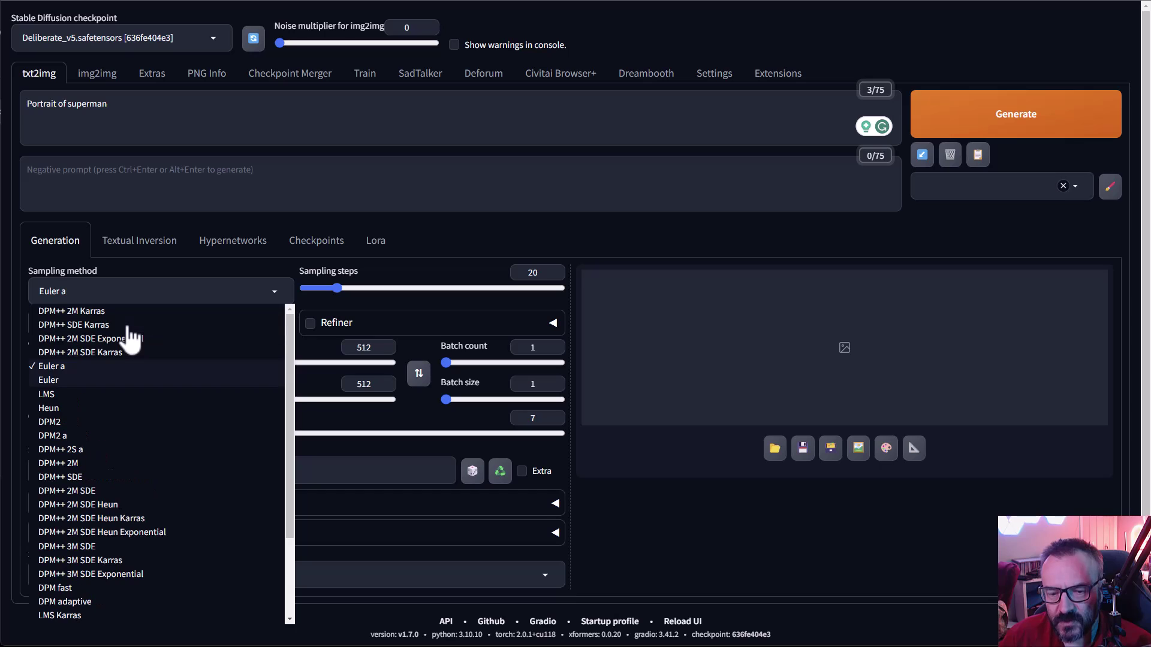
click(72, 311)
double_click(532, 273)
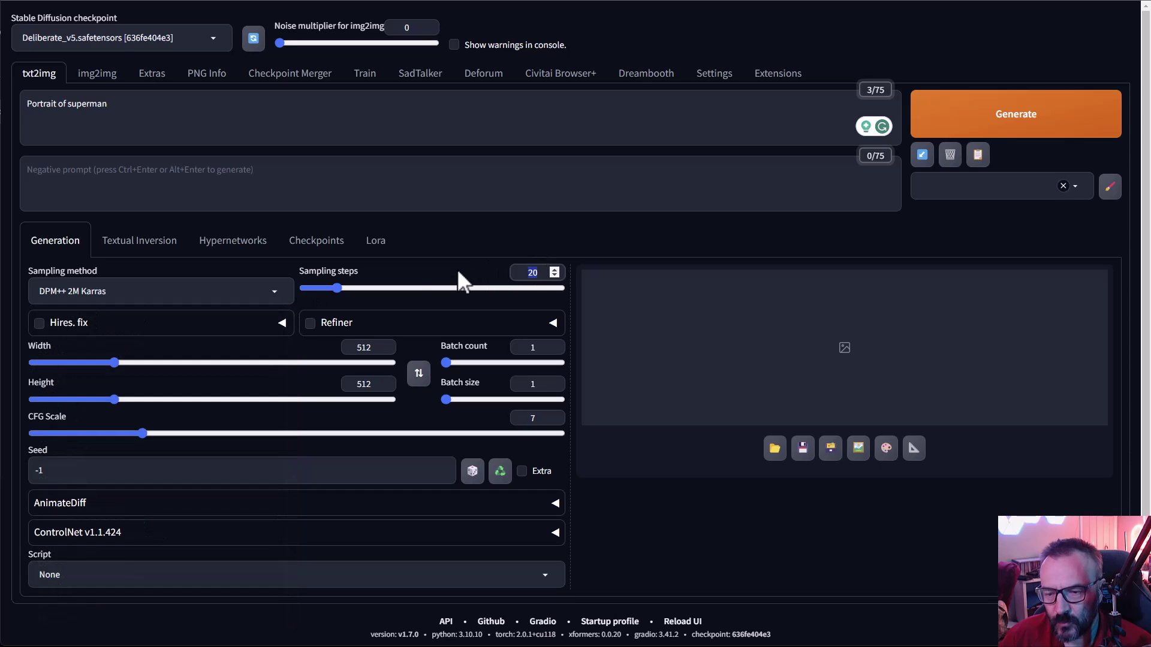
text(25)
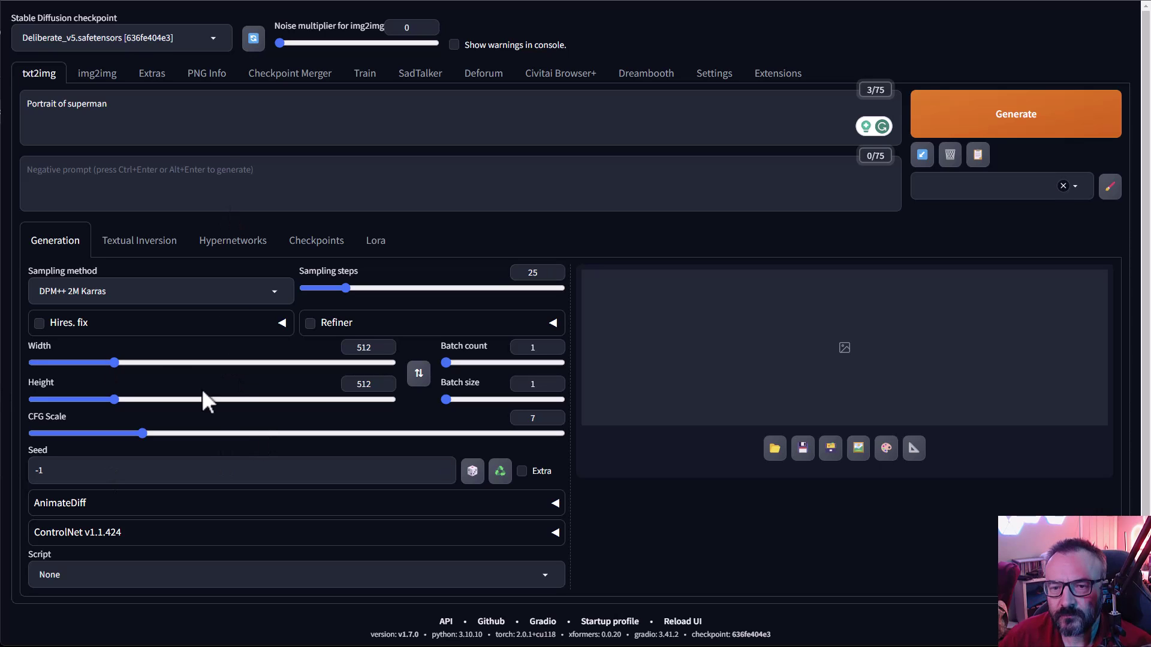
click(1024, 122)
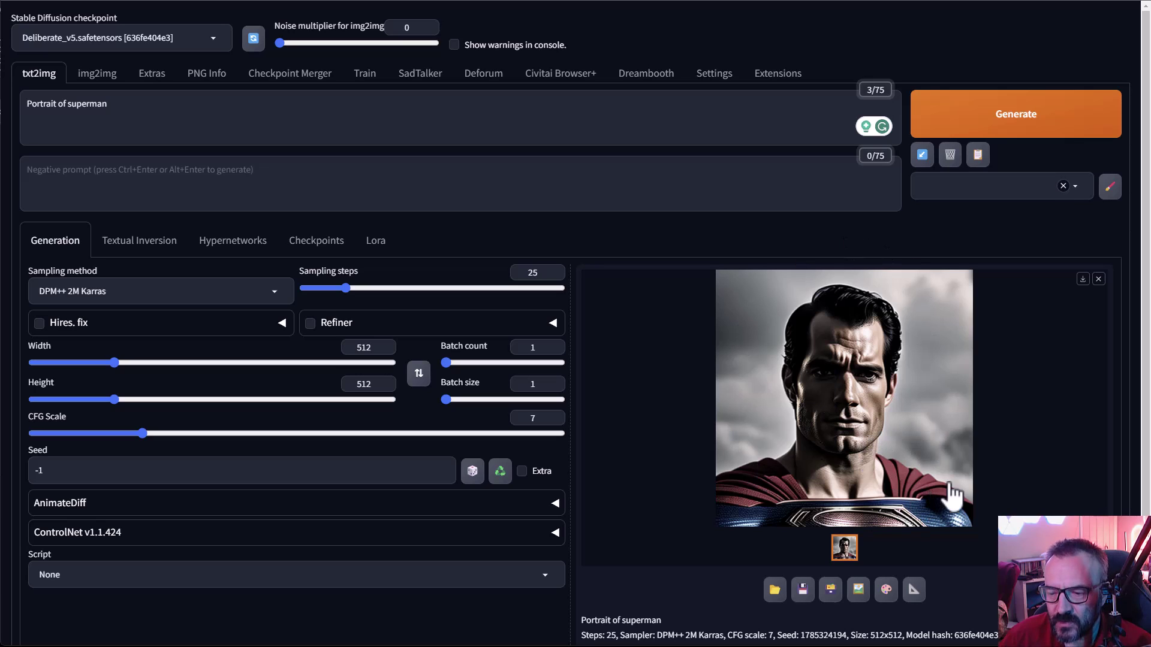
scroll(573, 437, down, 2)
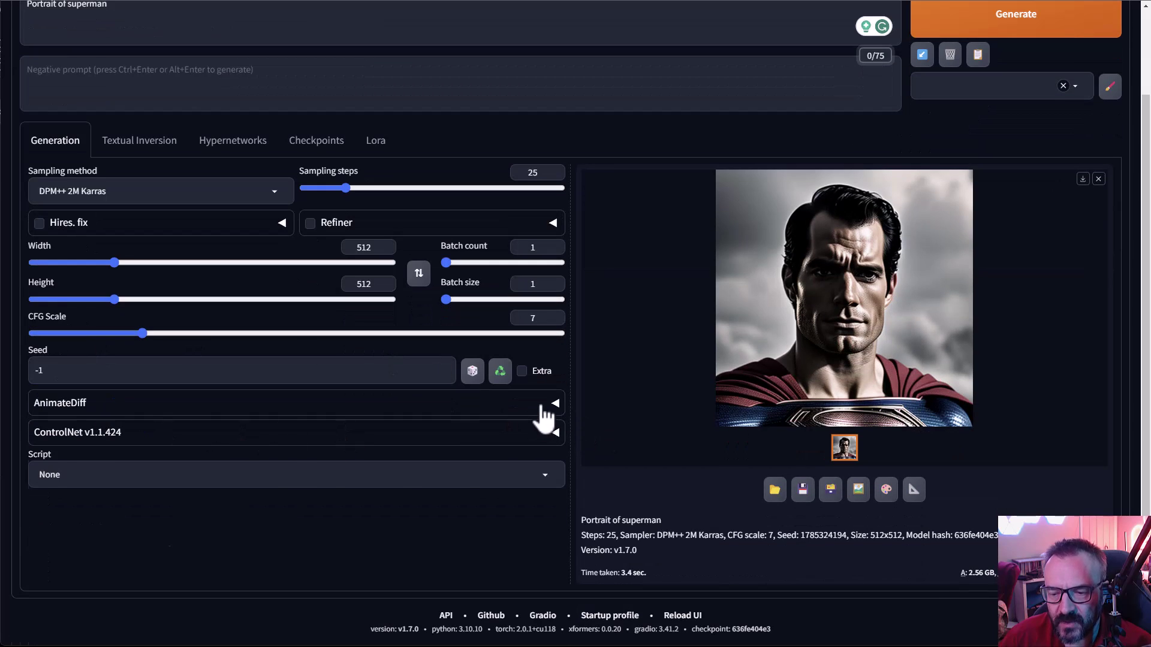
Step: Keep mm_sd_v15_v2.ckpt as the AnimateDiff motion module and view its Hugging Face page
click(543, 408)
scroll(571, 354, down, 2)
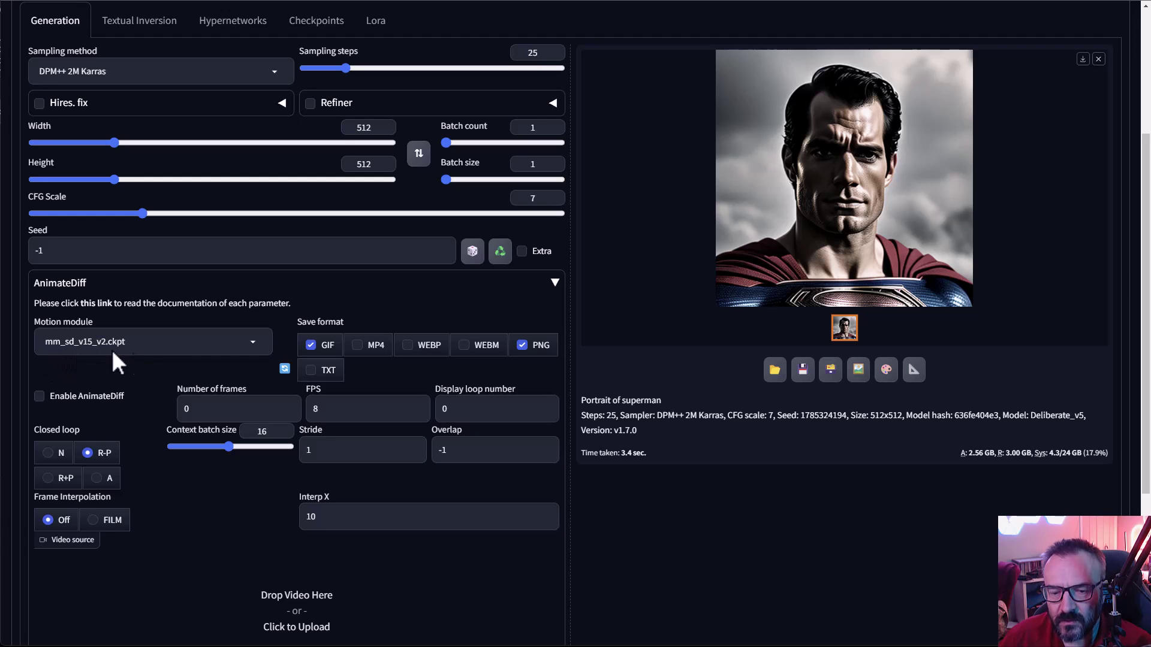
click(253, 343)
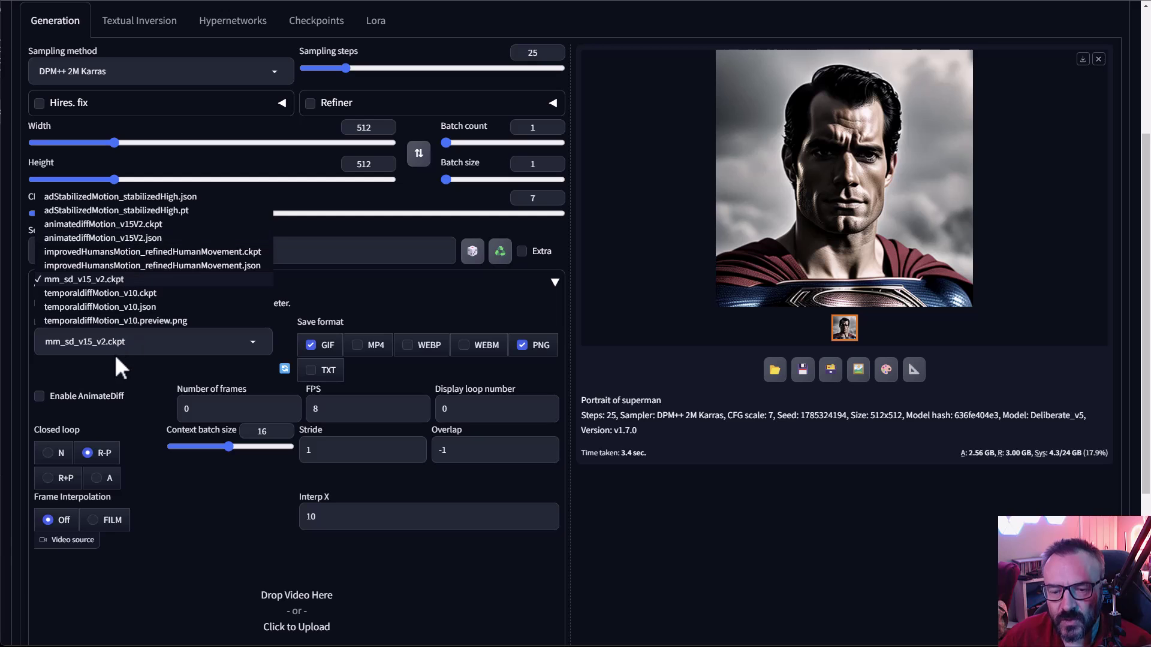
click(125, 378)
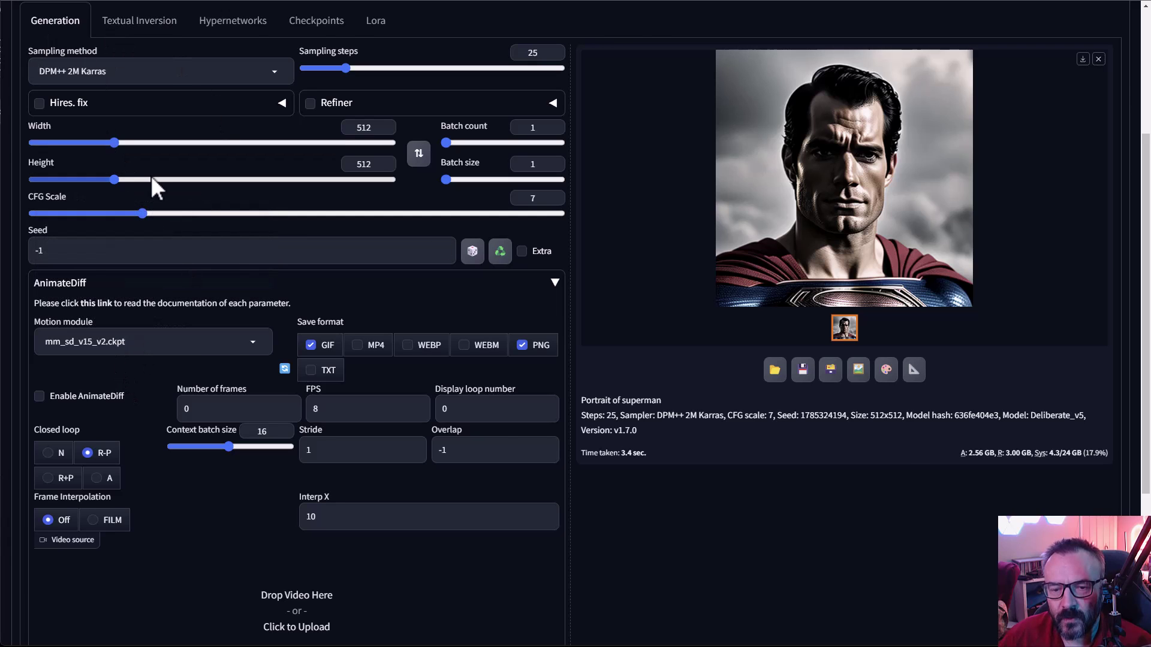
scroll(150, 175, up, 4)
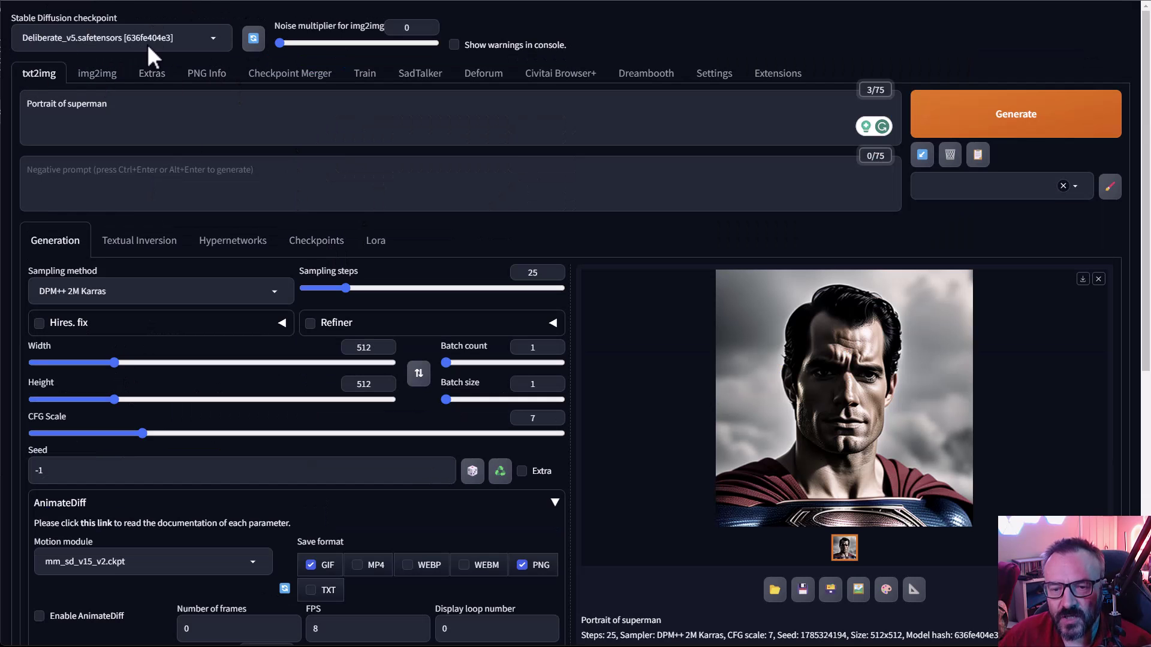
scroll(184, 305, down, 2)
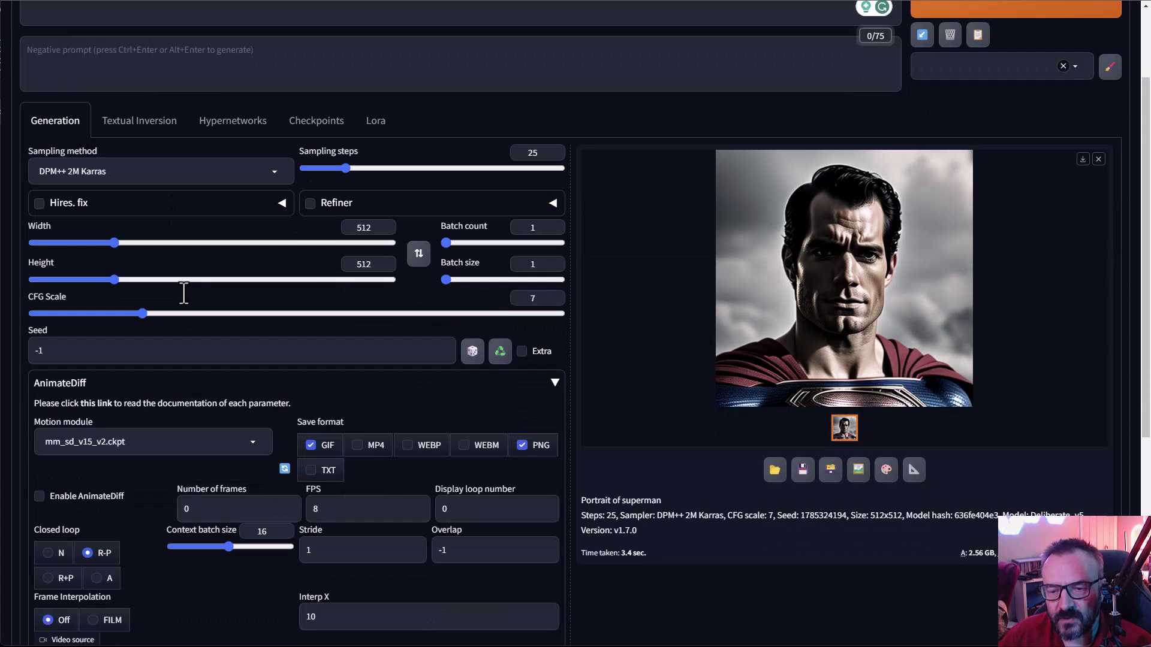
scroll(184, 294, down, 2)
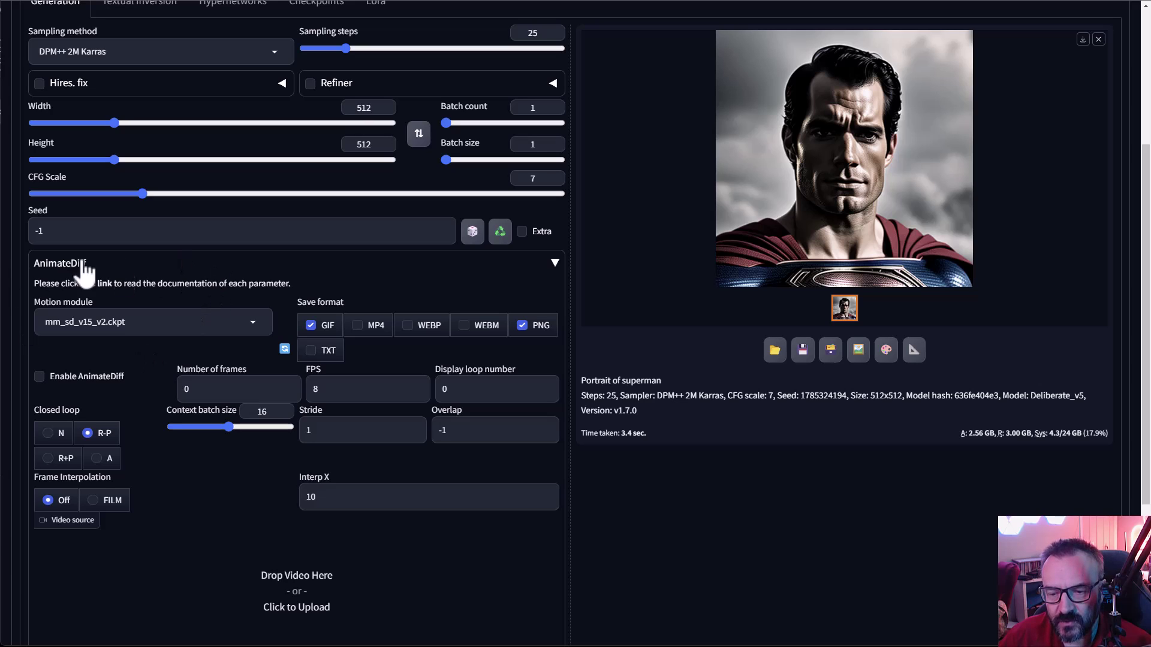
click(463, 3)
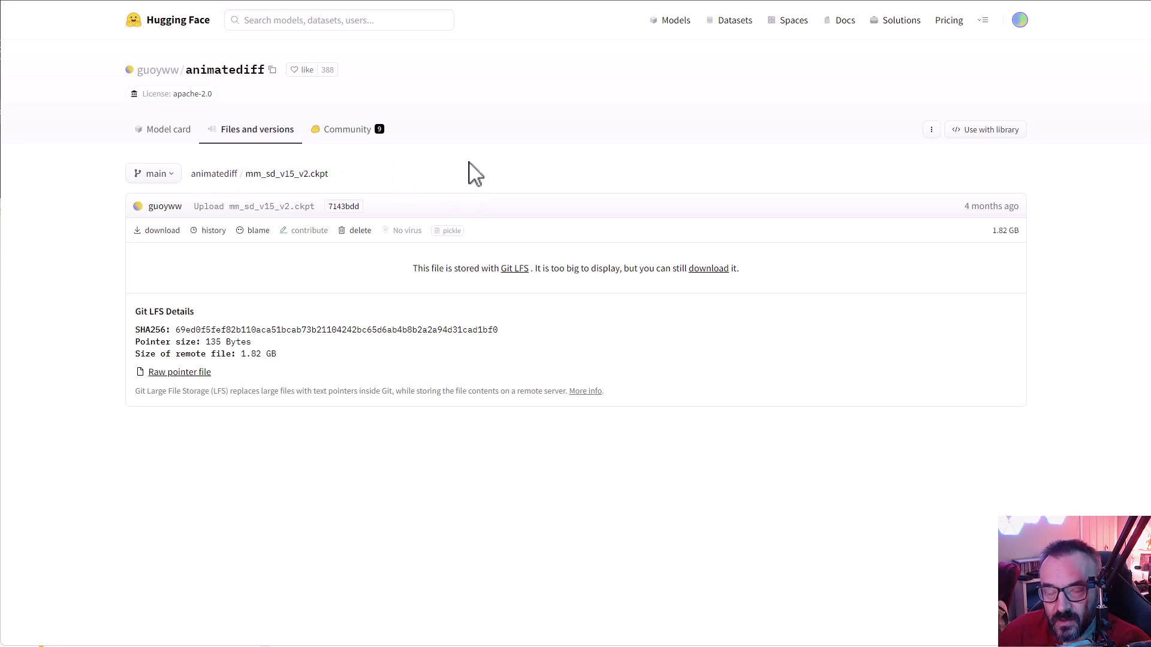
Step: Switch from Hugging Face to the sd-webui-animatediff model folder in File Explorer
key(alt+Tab)
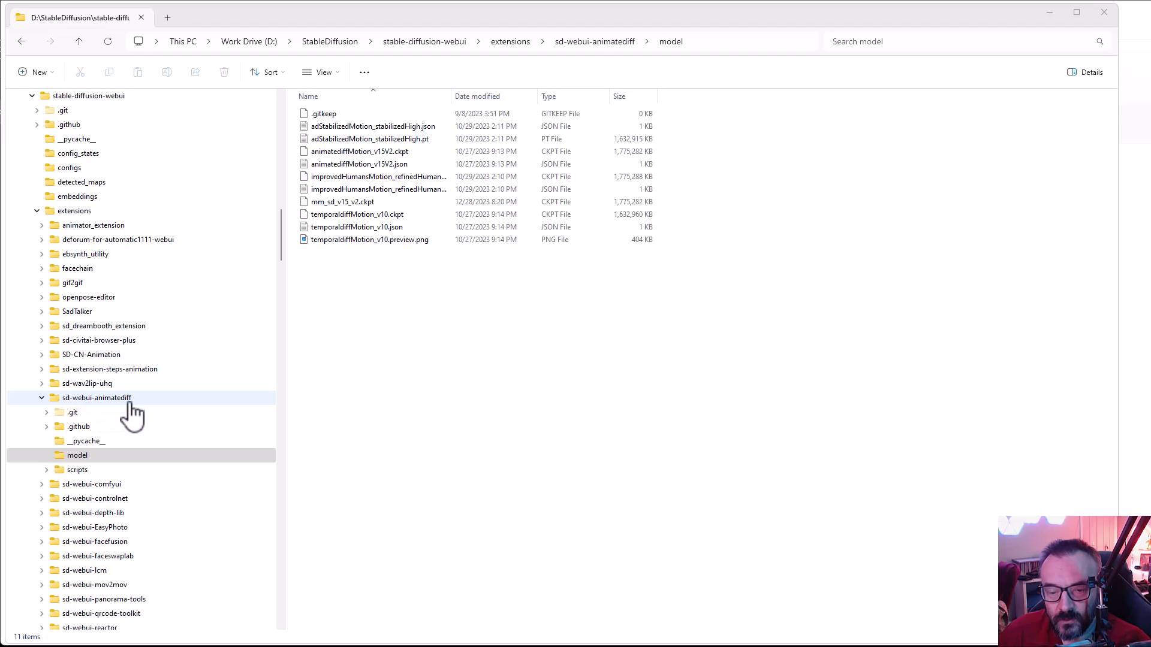
Step: Select the AnimateDiff model folder to confirm mm_sd_v15_v2.ckpt is there
click(82, 457)
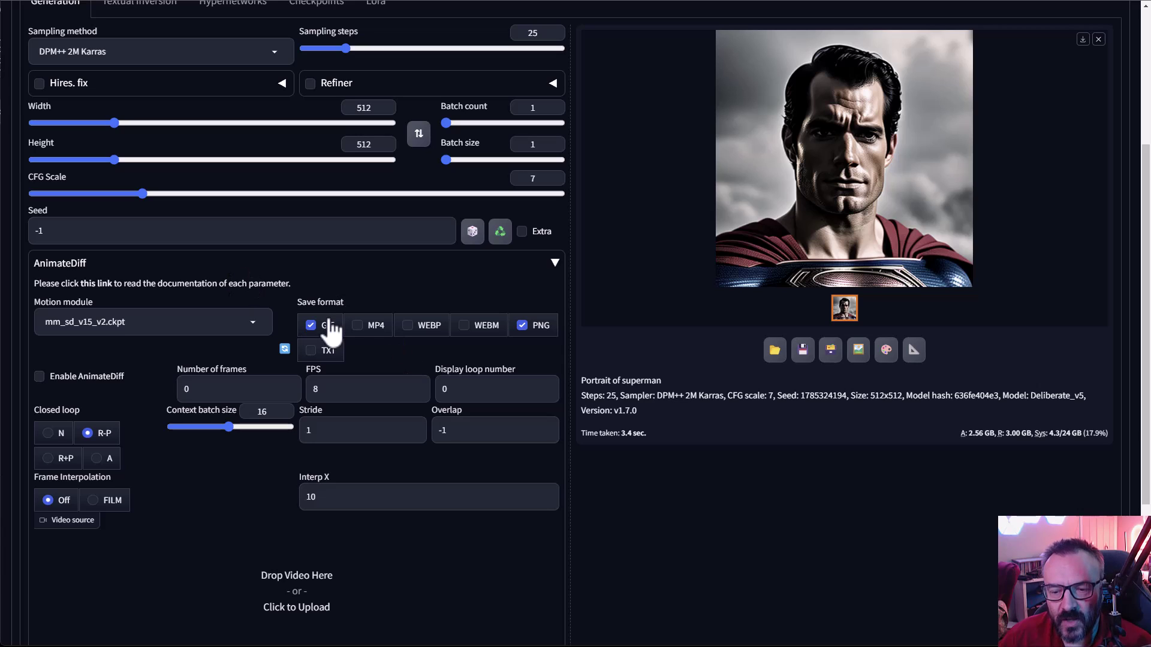
Step: Enable AnimateDiff with 32 frames, saving GIF only with PNG unticked
click(522, 324)
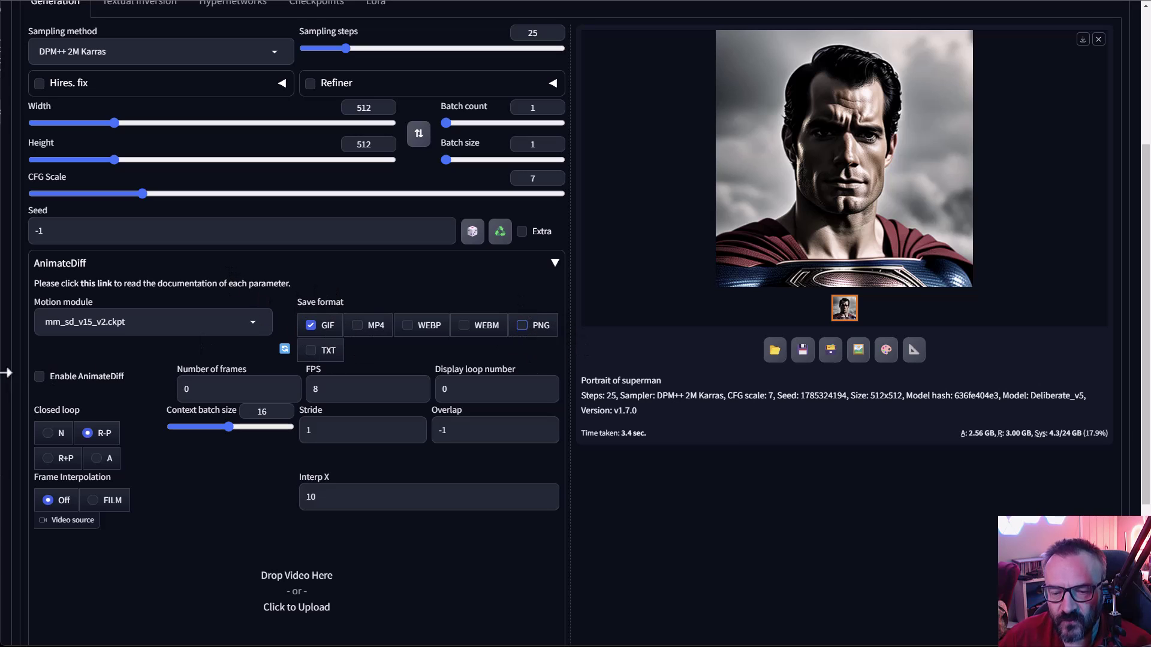
click(41, 375)
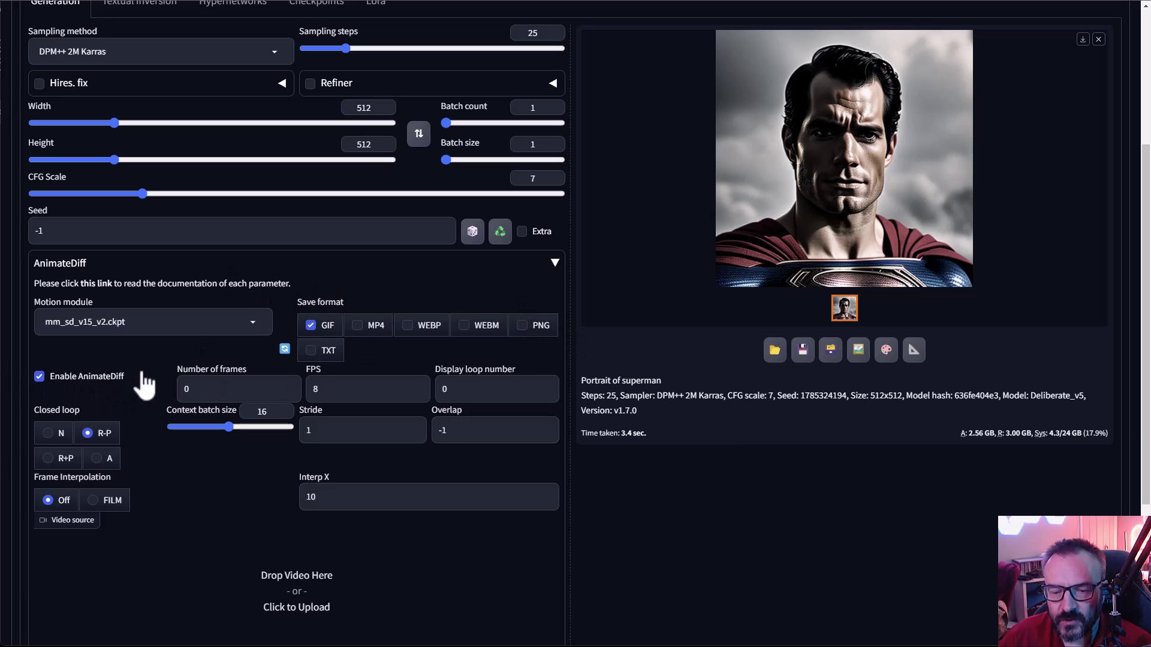
double_click(225, 390)
text(32)
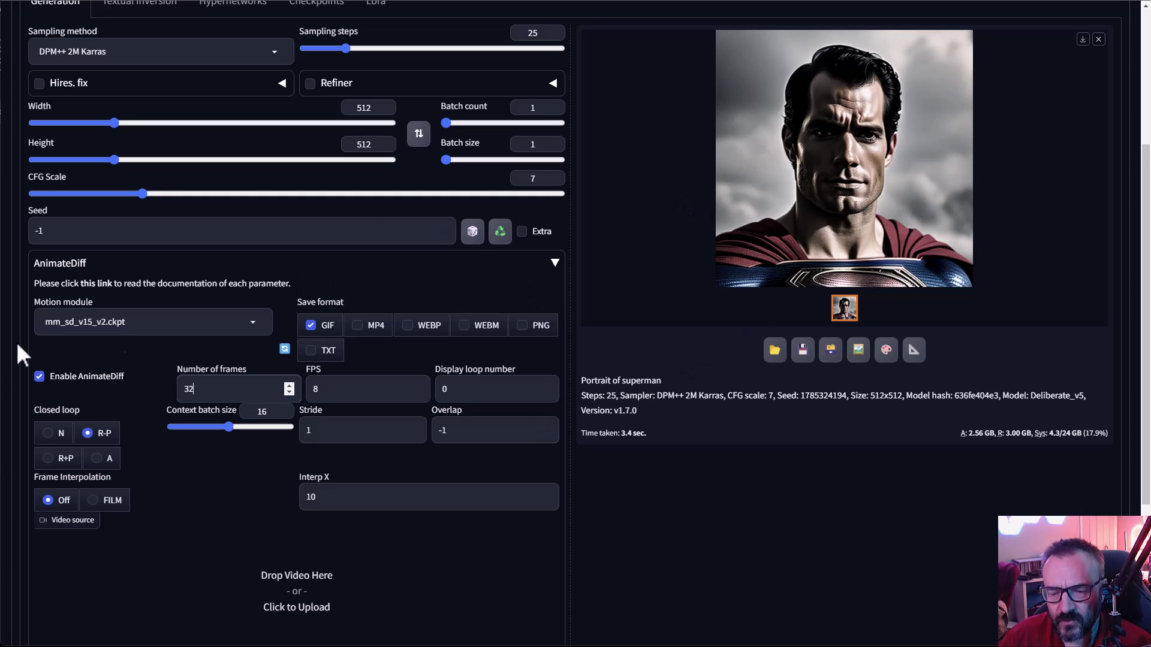
scroll(576, 473, up, 2)
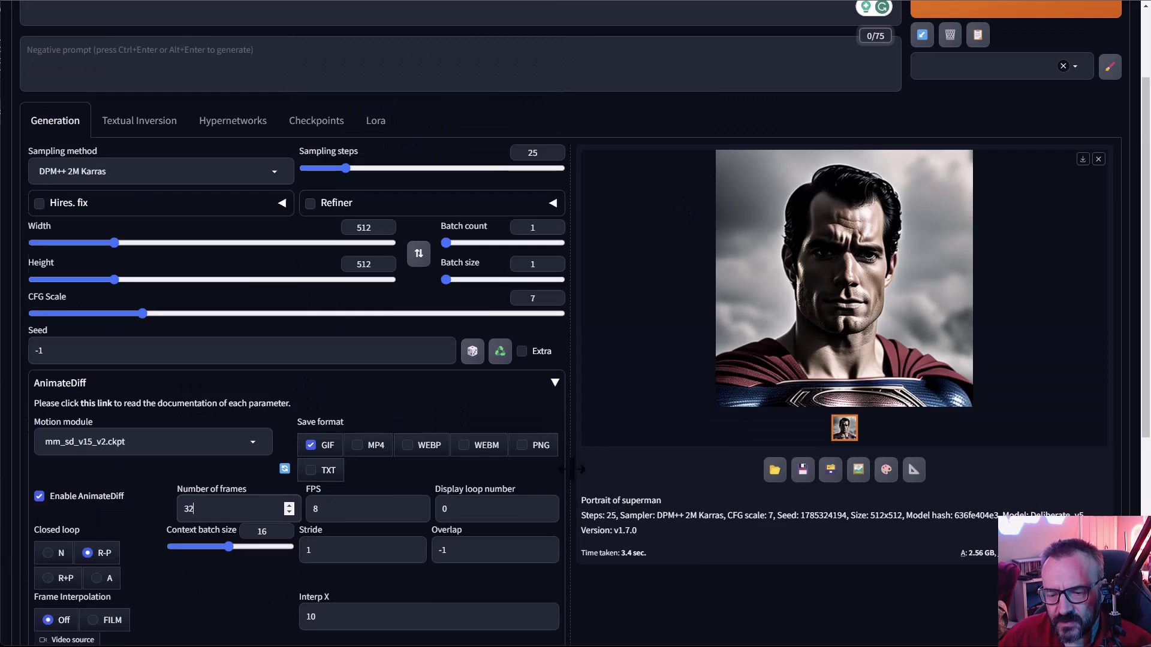
scroll(572, 469, down, 3)
scroll(573, 469, up, 4)
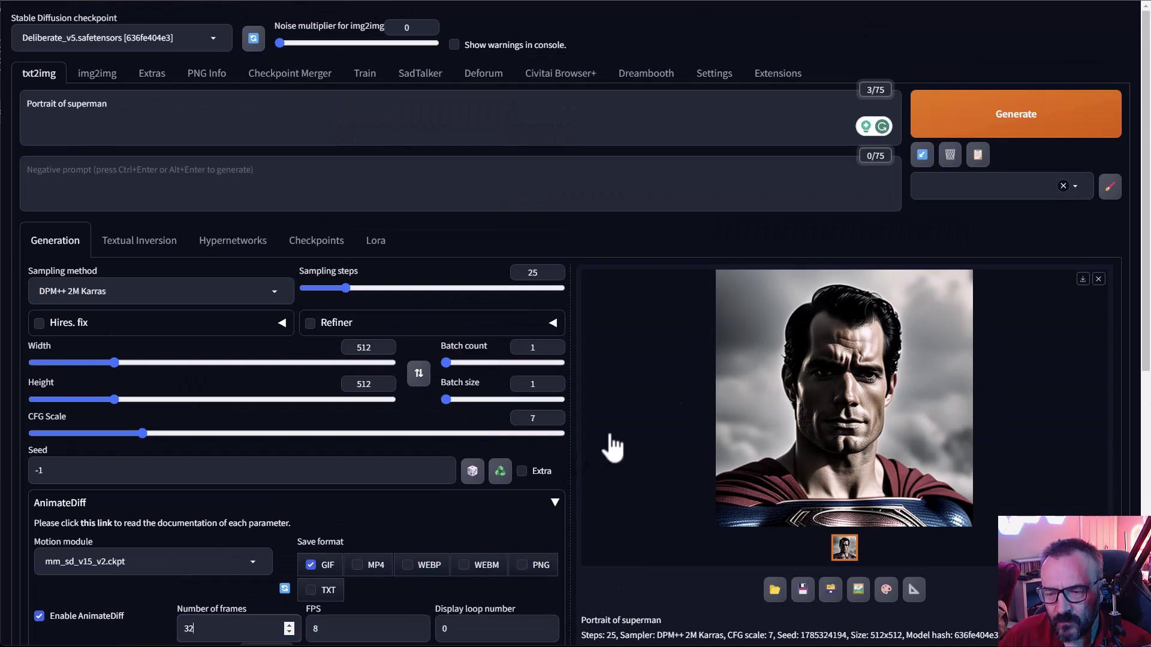
Step: Run the AnimateDiff generation and view the finished 512×512 Superman portrait GIF (seed 486743549)
click(989, 114)
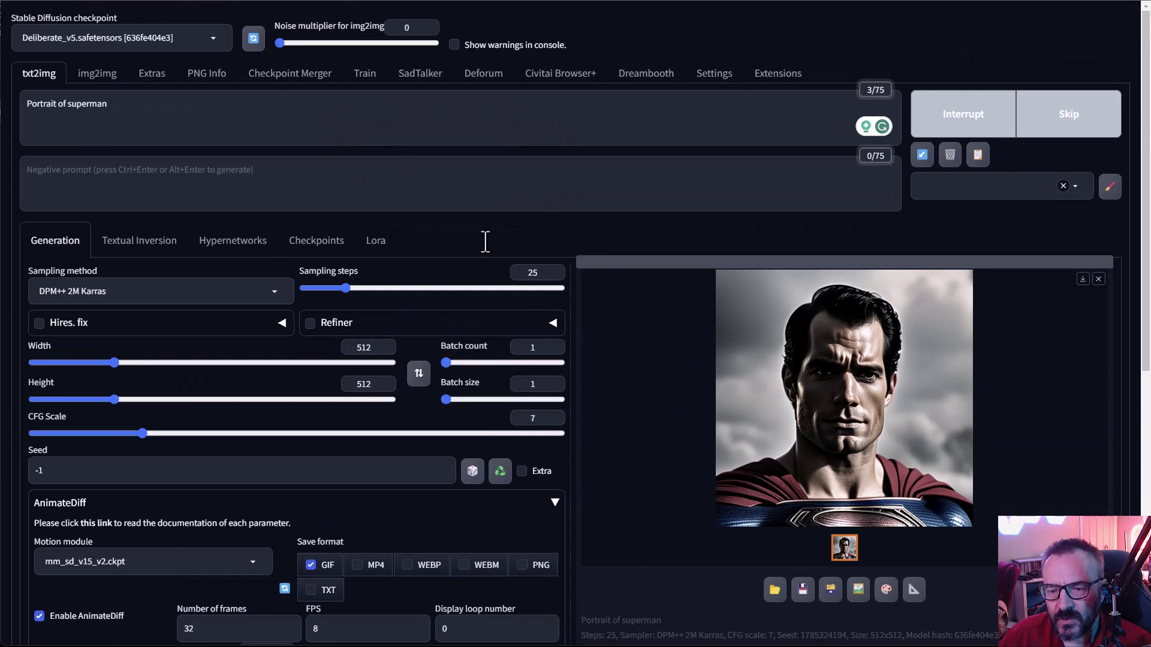
scroll(633, 242, down, 3)
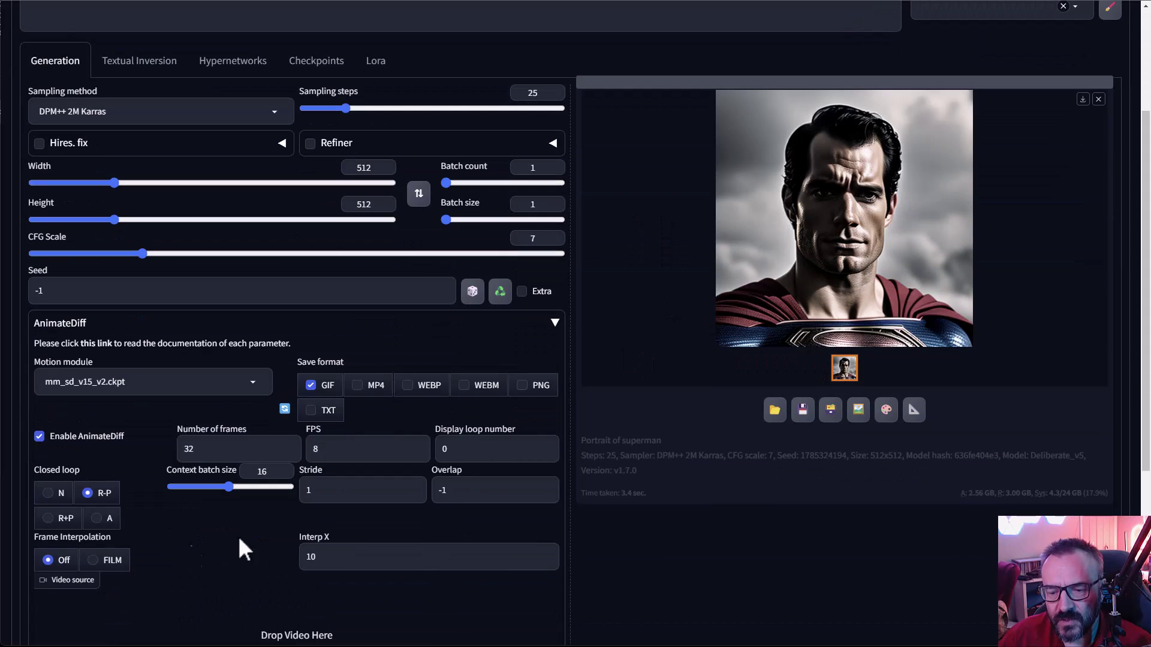
scroll(478, 461, up, 3)
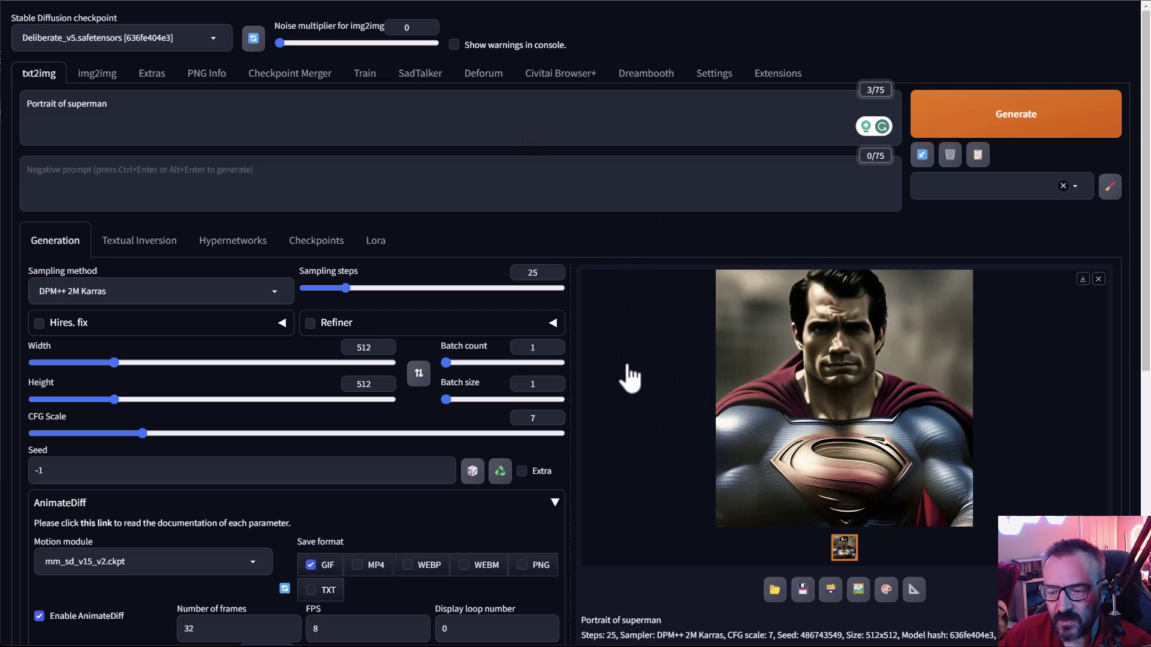
Step: Drop CFG Scale to 1 then raise it to 16, and select the context batch size value 16
scroll(624, 378, down, 2)
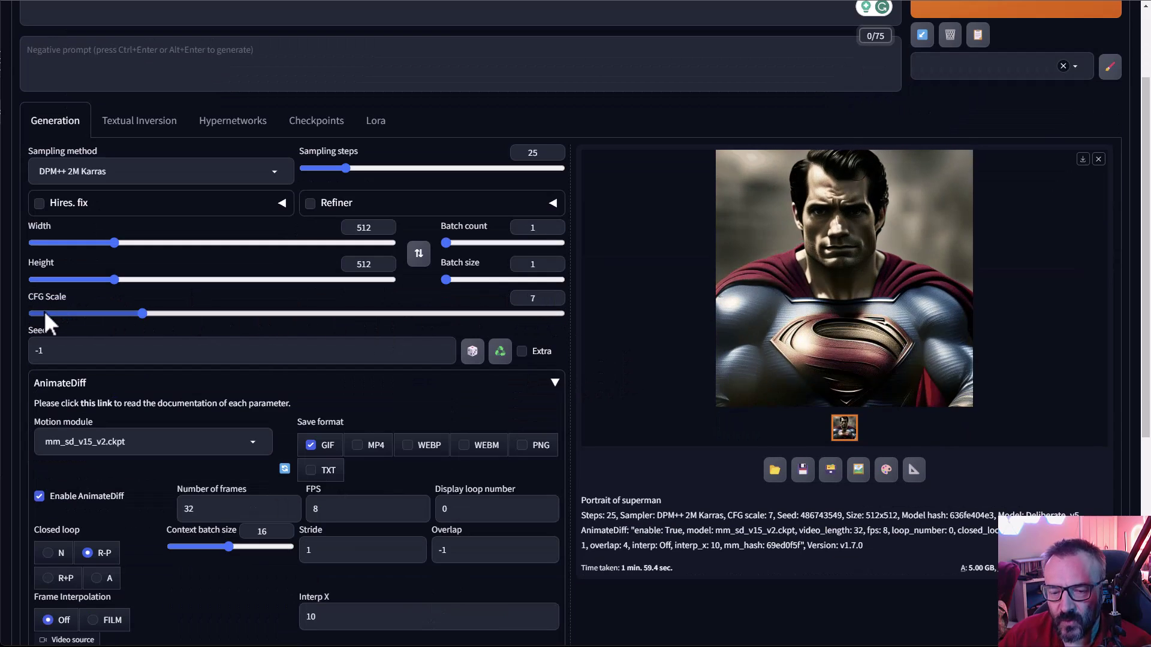
drag(32, 313, 29, 312)
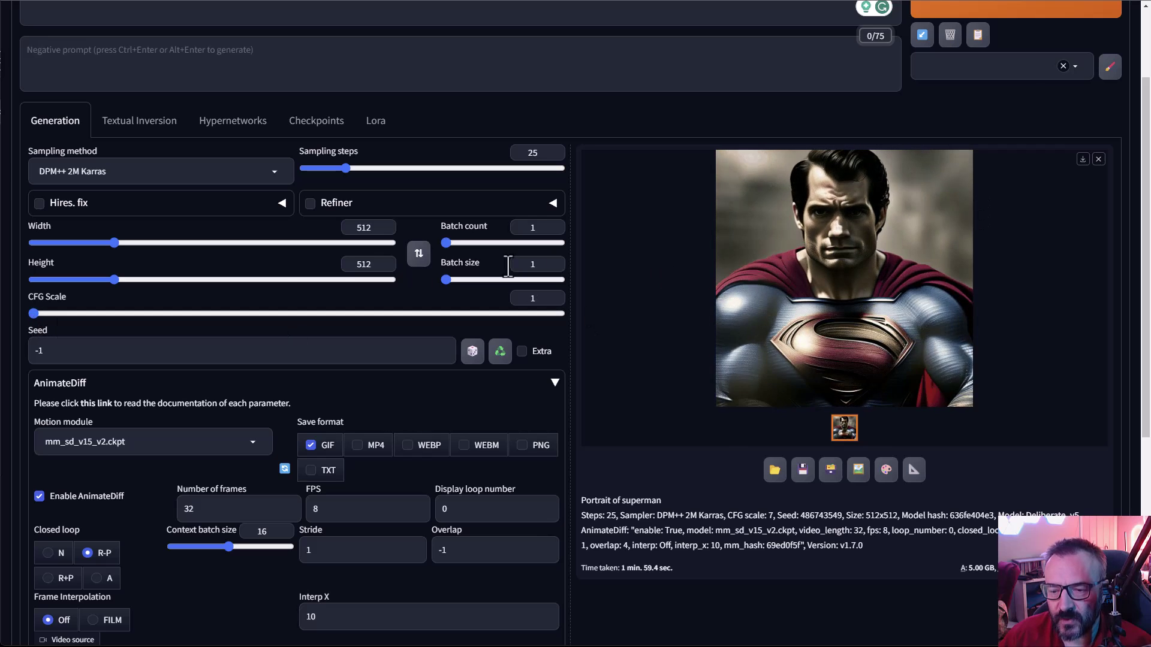
drag(197, 312, 292, 312)
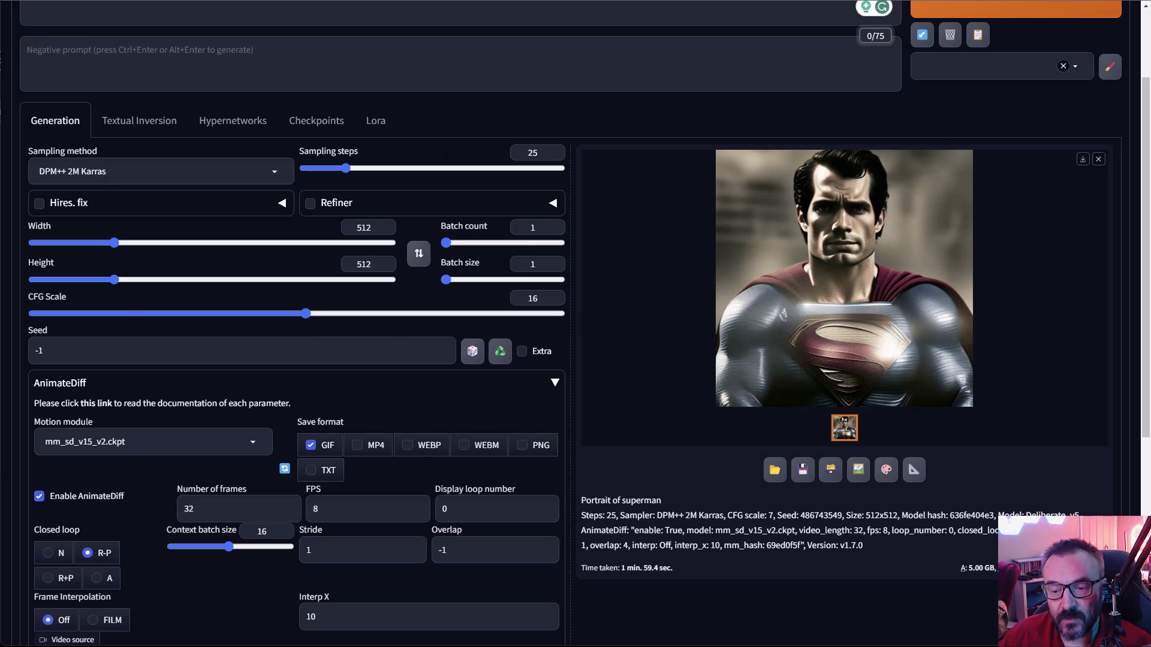
scroll(331, 388, down, 2)
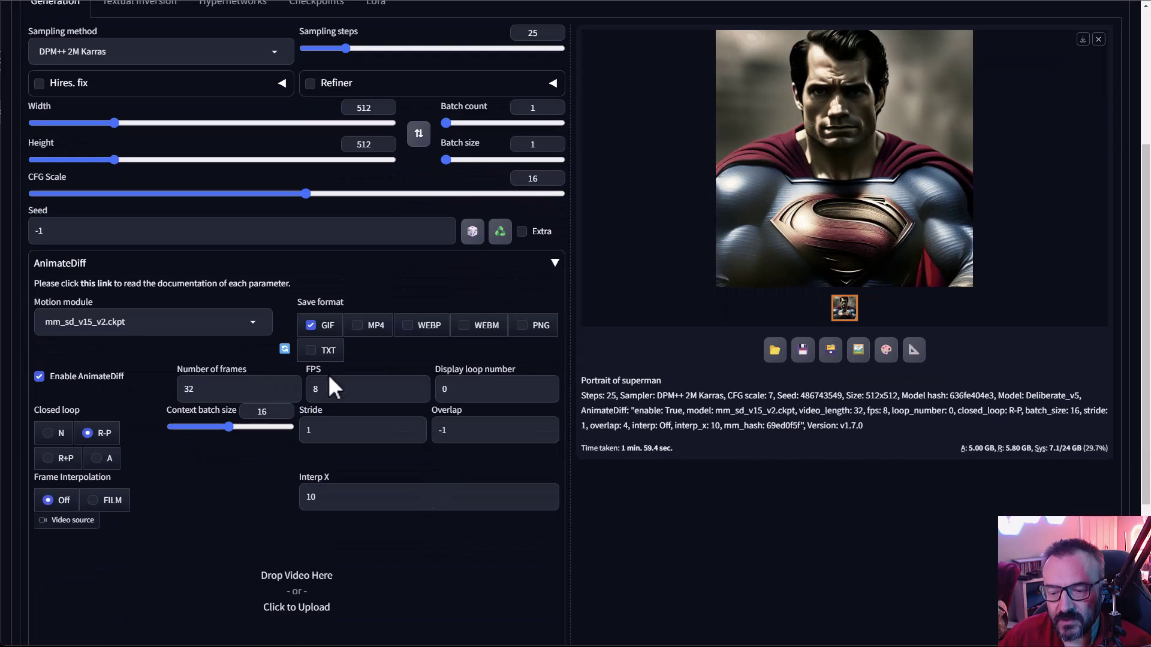
double_click(257, 413)
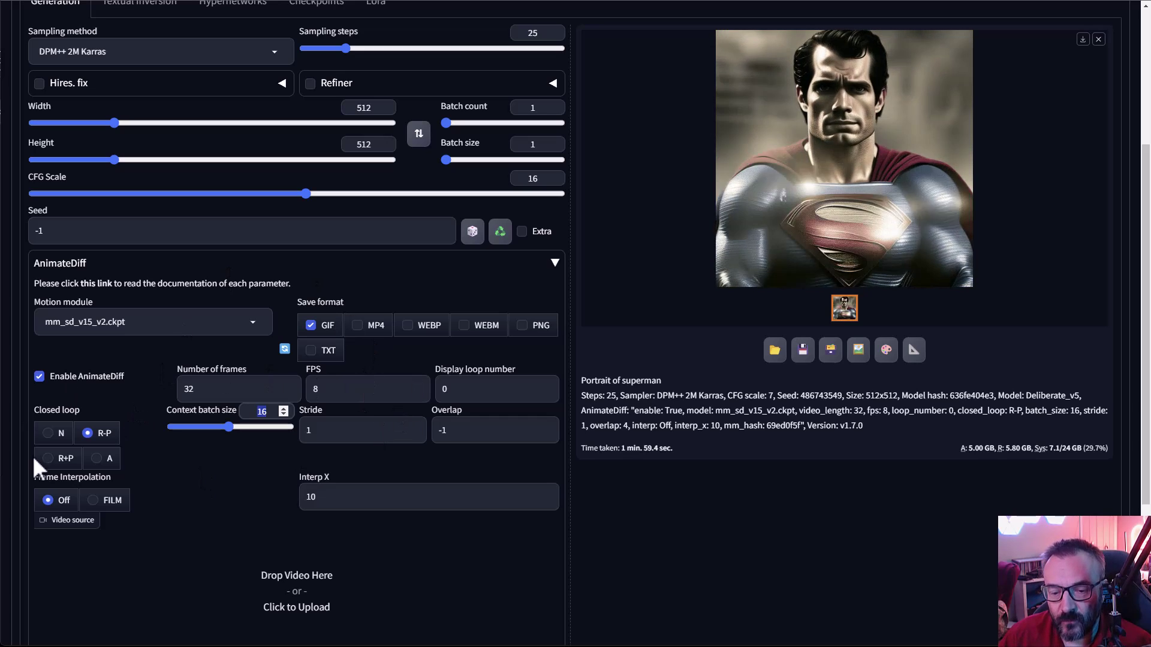
scroll(220, 469, up, 1)
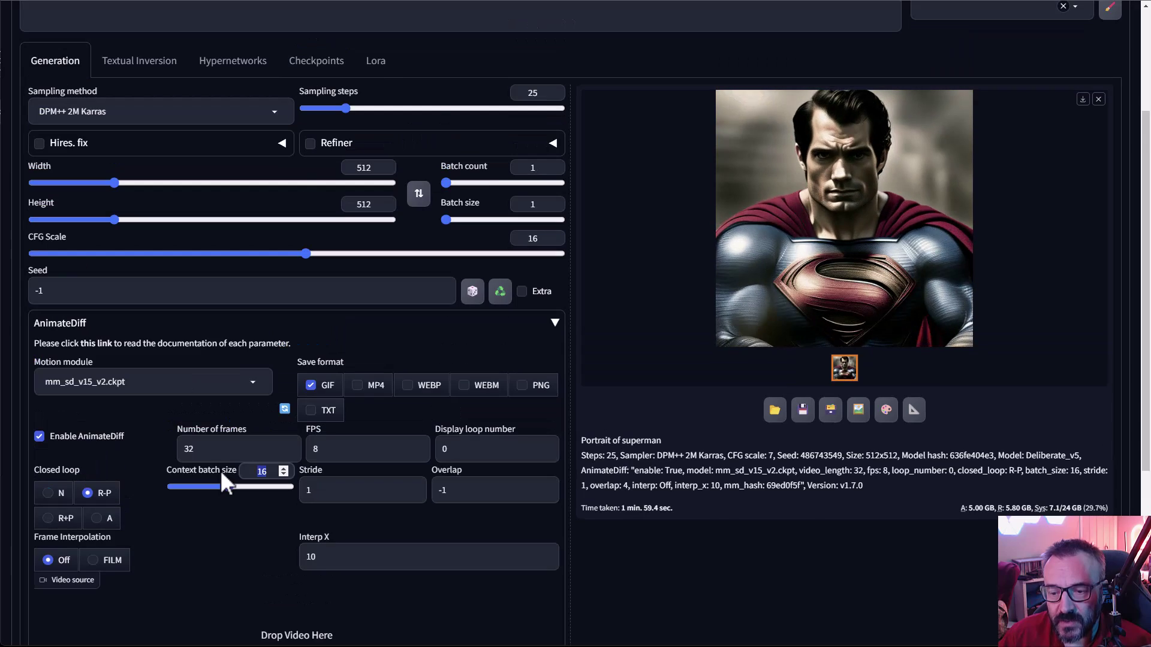
Step: Scroll through the AnimateDiff settings, where the loaded source video sets 375 frames at 25 FPS
scroll(221, 470, down, 1)
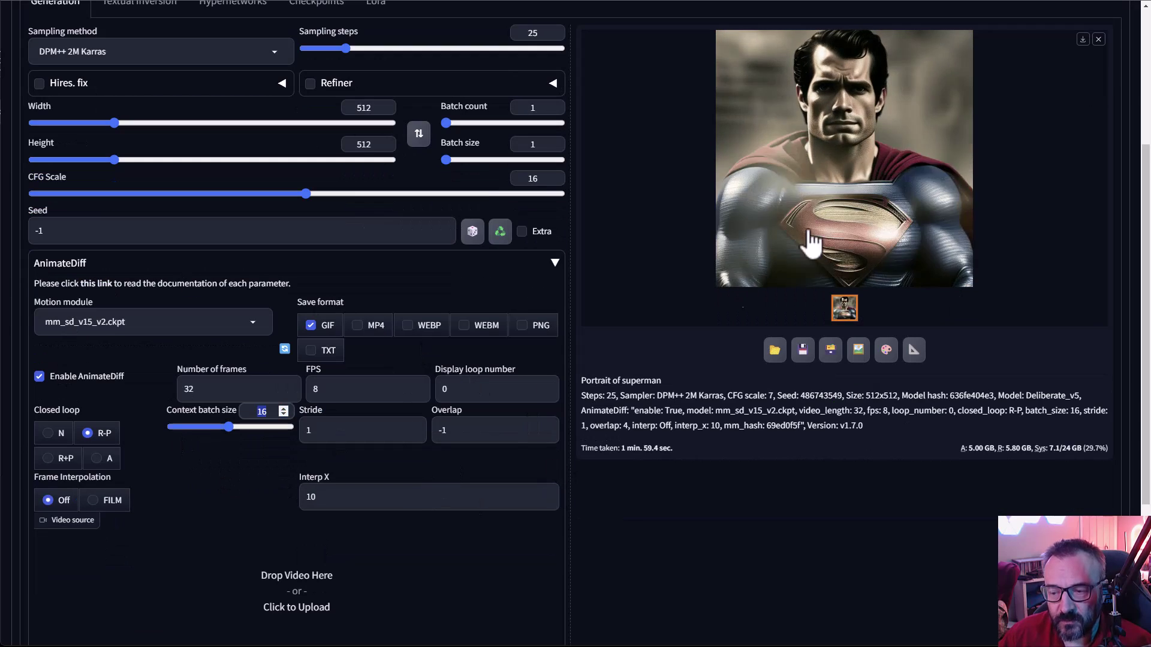
scroll(180, 198, up, 3)
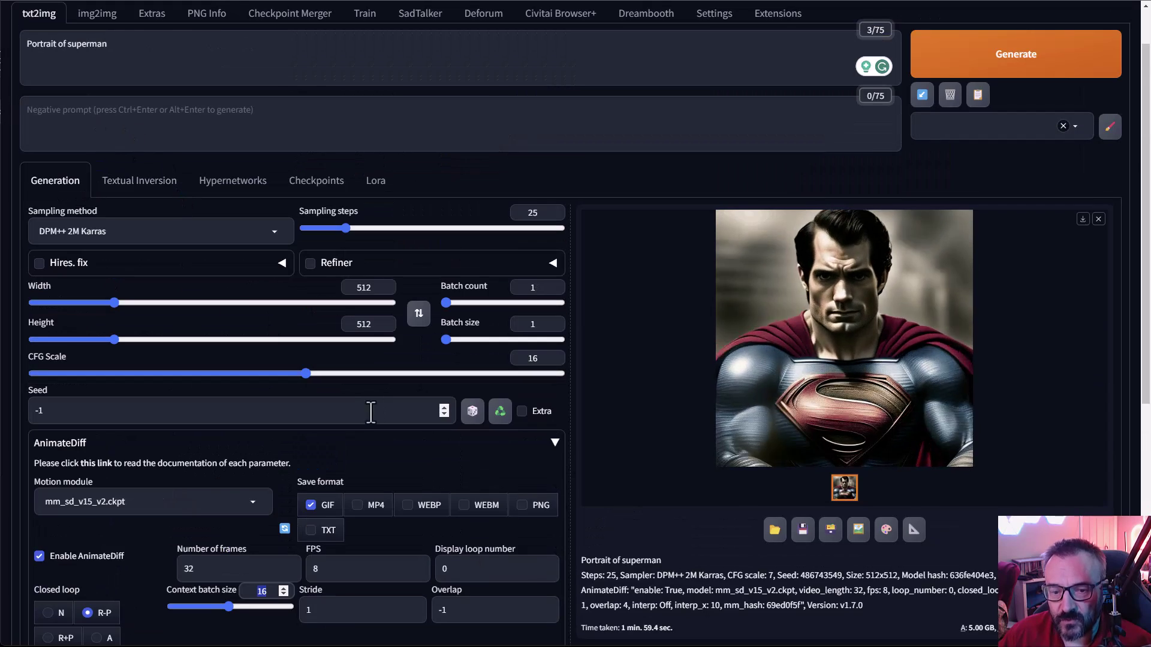
scroll(371, 412, down, 5)
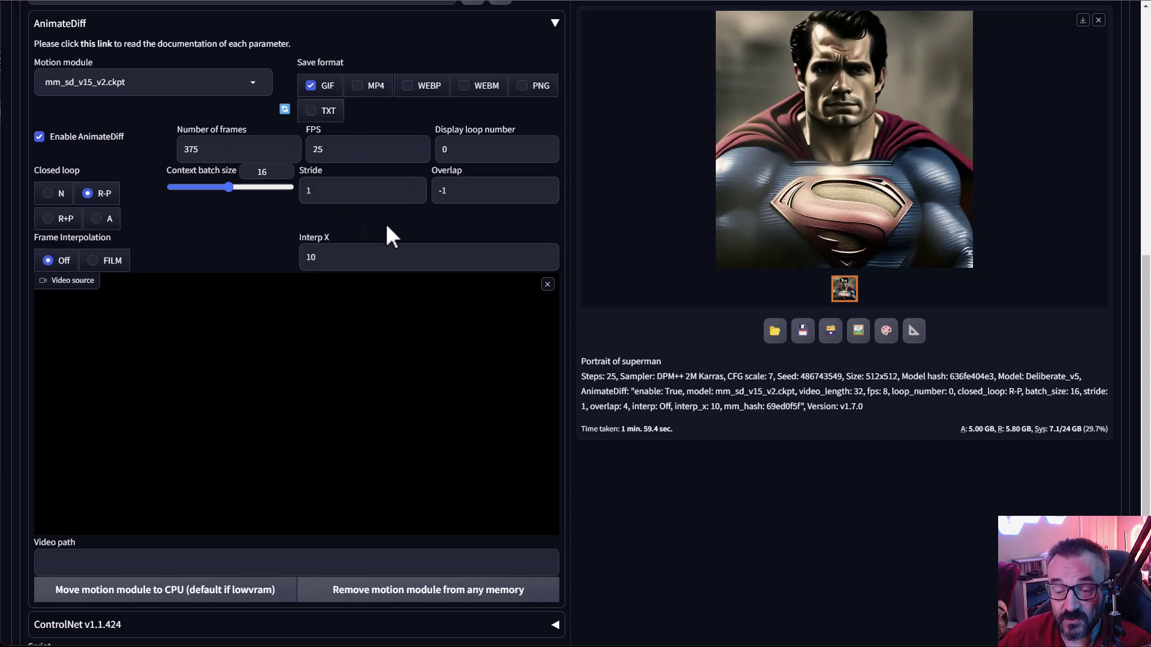
Step: Lower sampling steps to 10 and disable AnimateDiff for a quick still test
scroll(386, 223, up, 6)
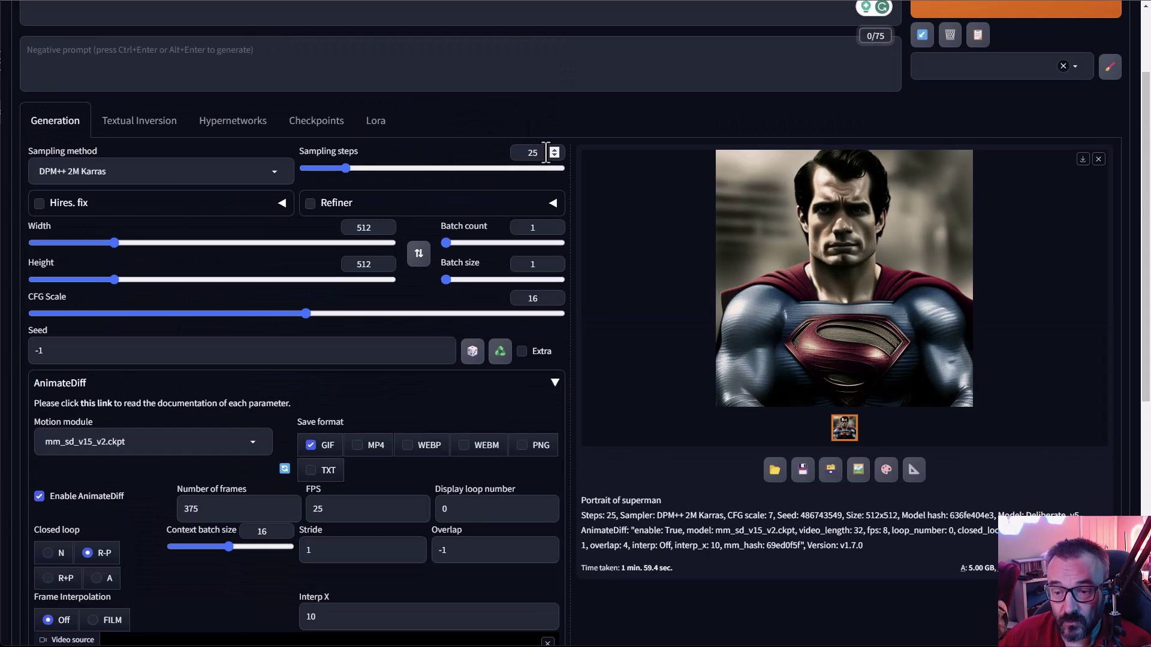
double_click(542, 152)
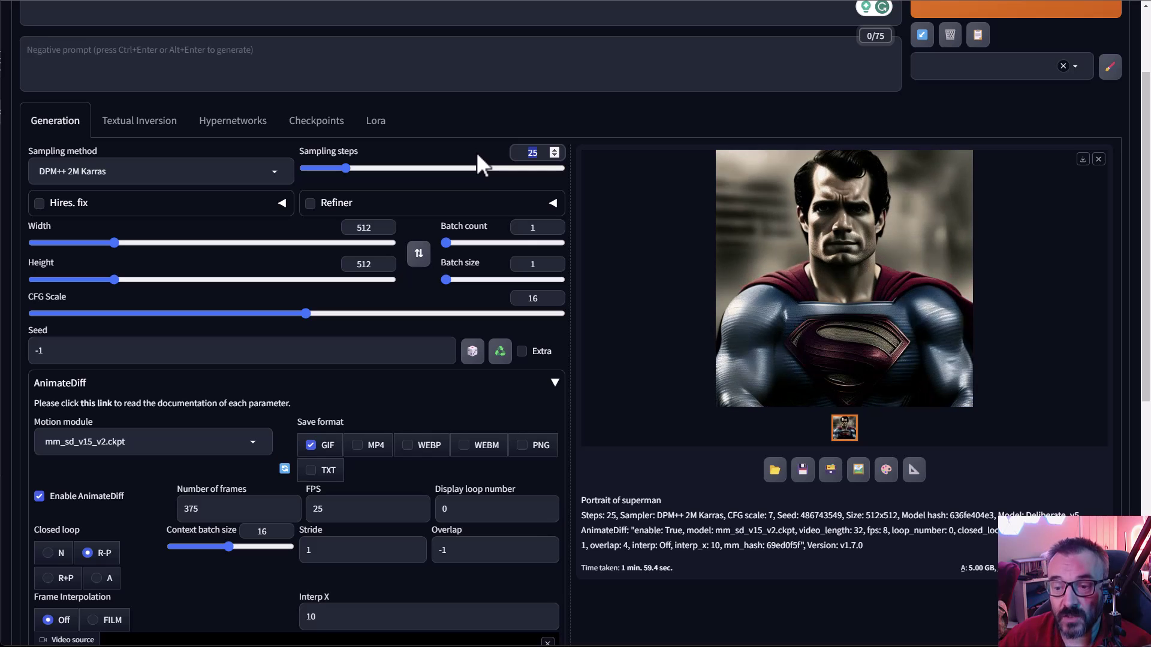
text(10)
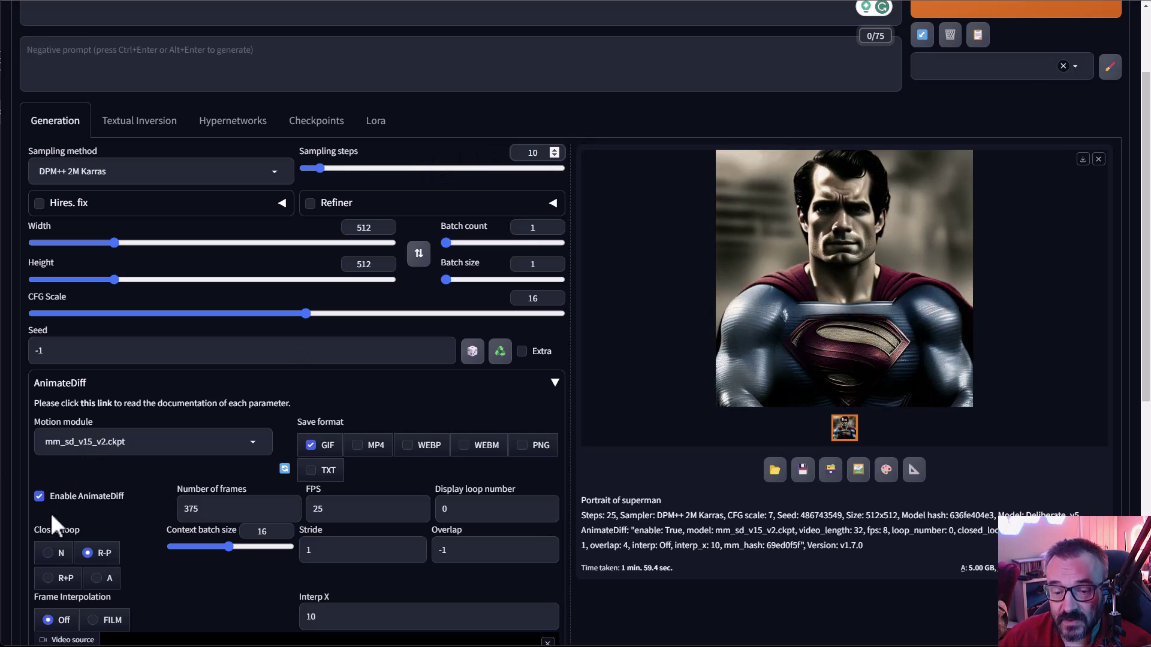
click(39, 496)
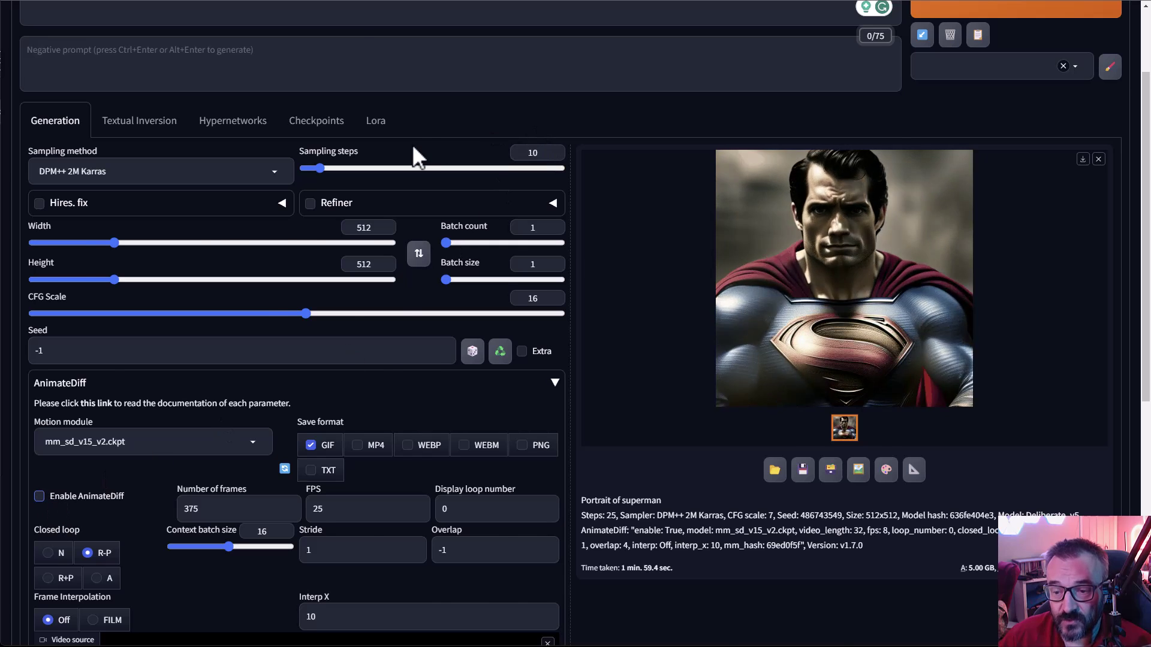
Step: Trim the prompt to just 'superman' and raise sampling steps to 20
scroll(360, 138, up, 2)
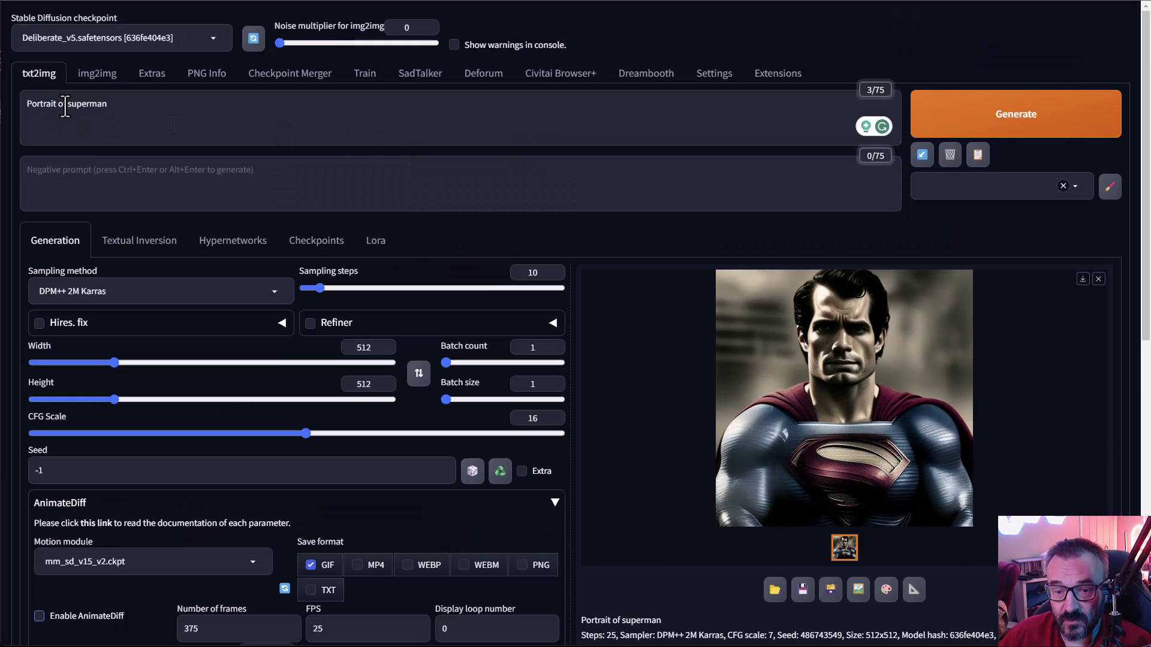
drag(68, 103, 26, 103)
key(BackSpace)
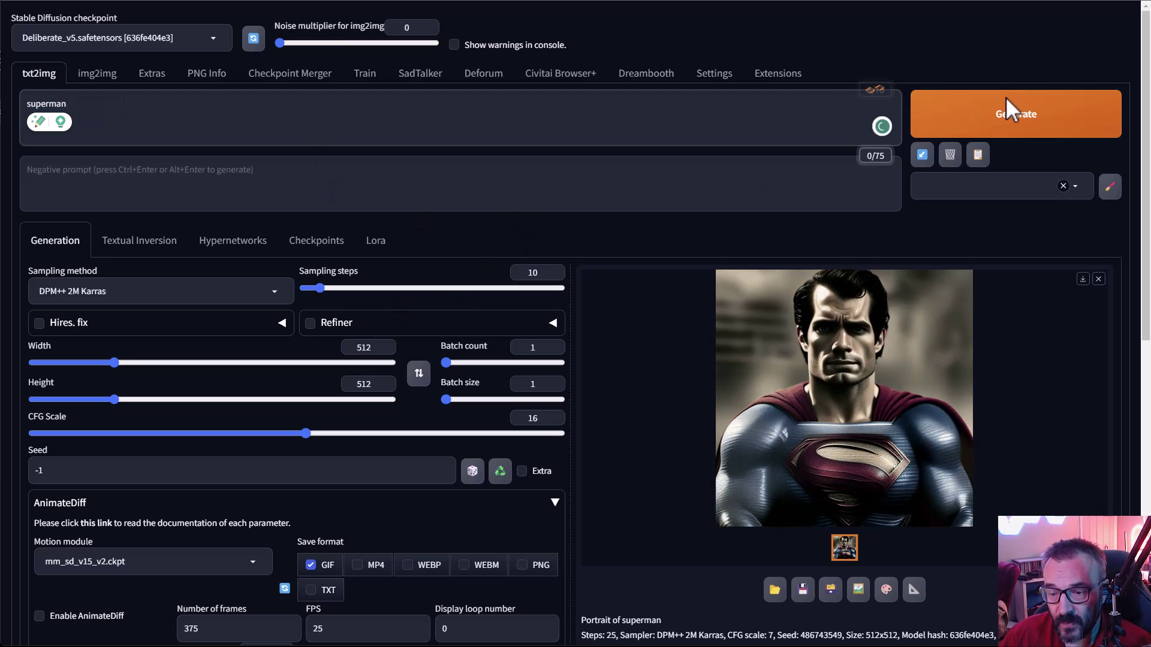
scroll(492, 259, down, 3)
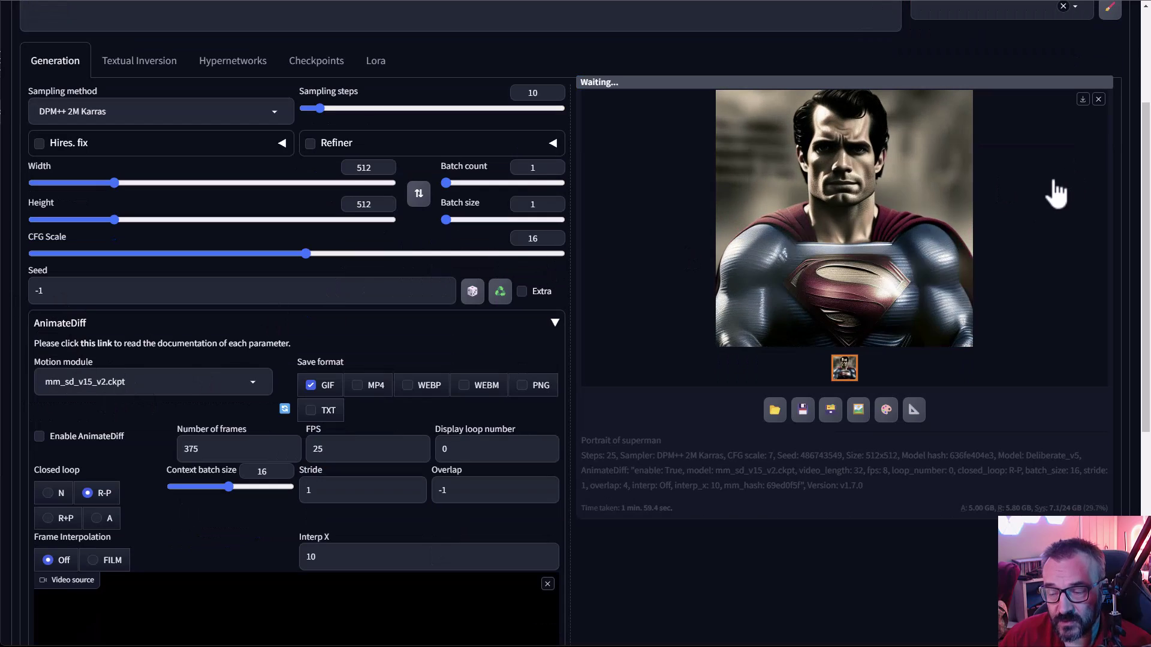
scroll(1011, 270, up, 1)
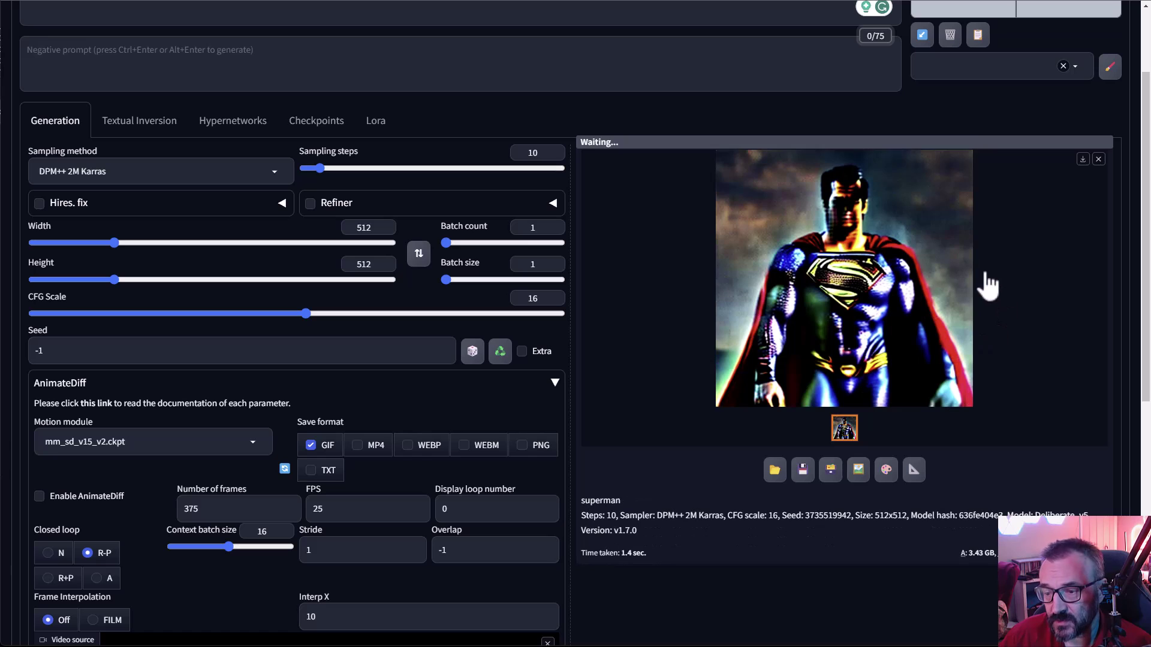
double_click(536, 152)
text(20)
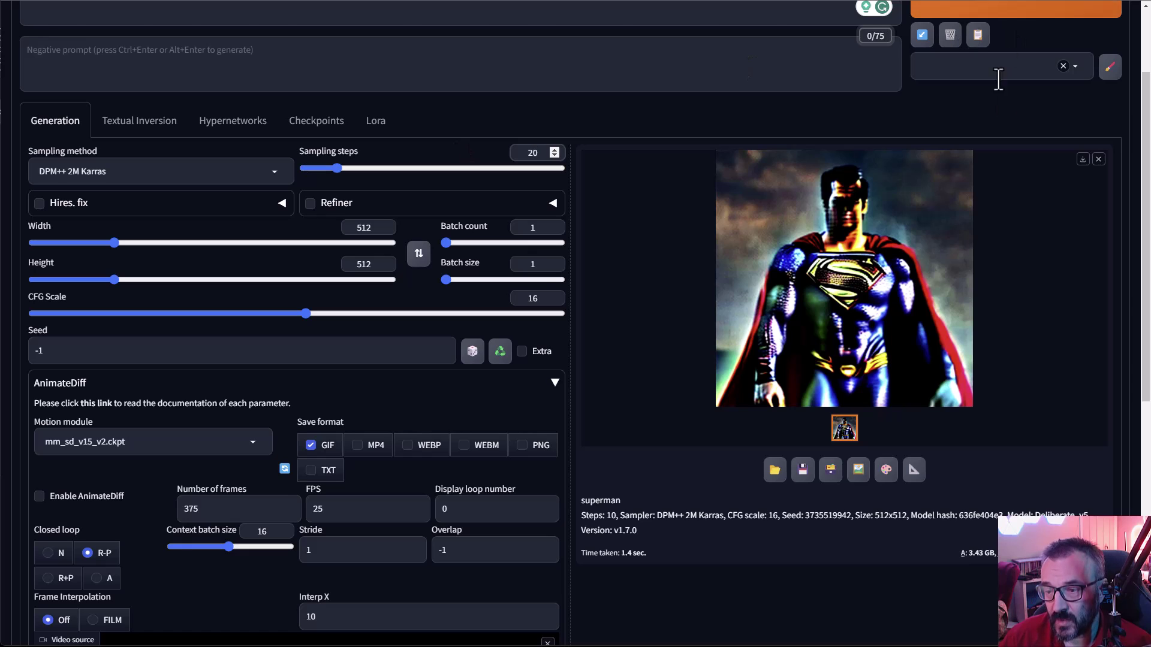
scroll(1002, 90, up, 2)
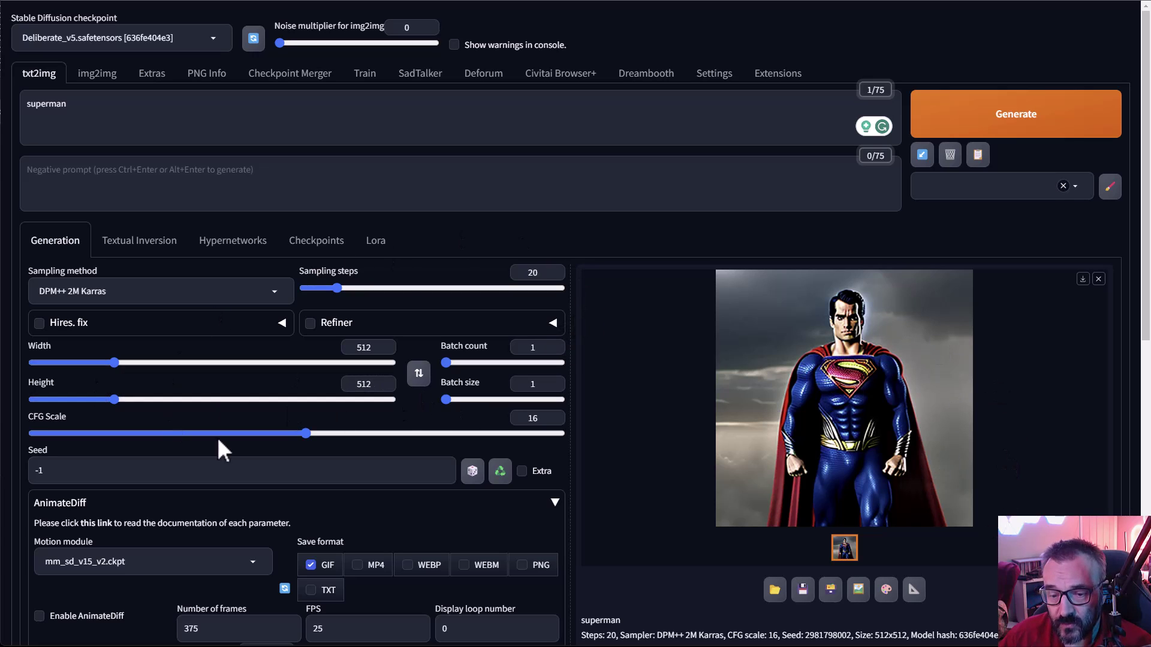
Step: Set the output width to 768, keeping height at 512
scroll(273, 465, down, 5)
scroll(54, 501, down, 2)
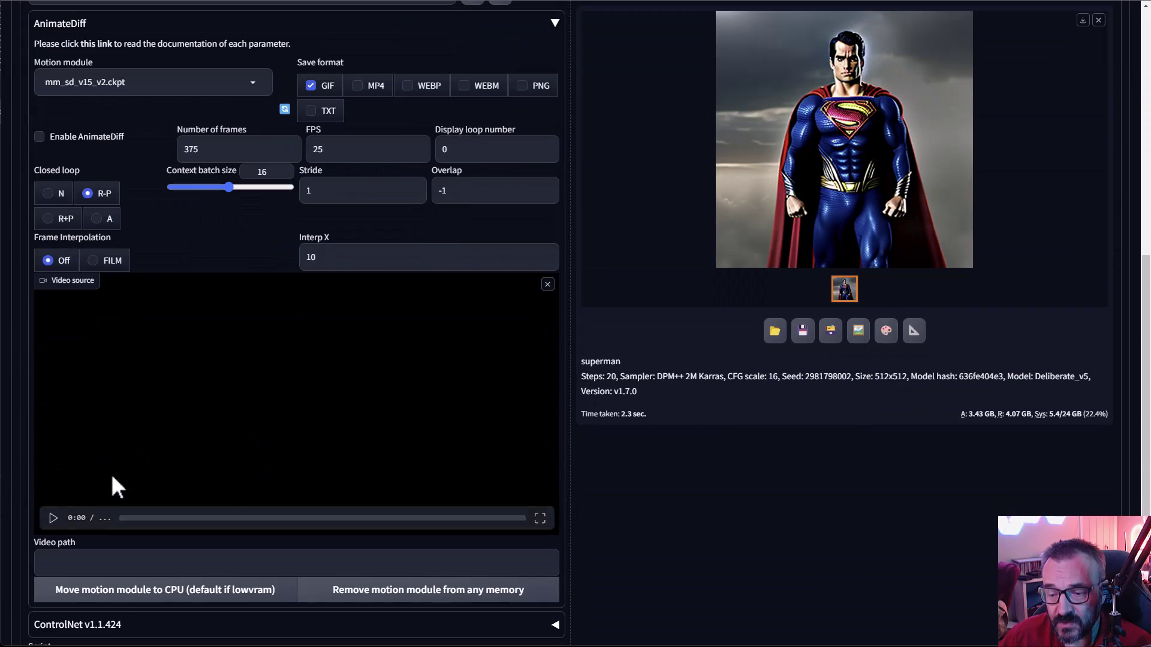
scroll(302, 276, up, 6)
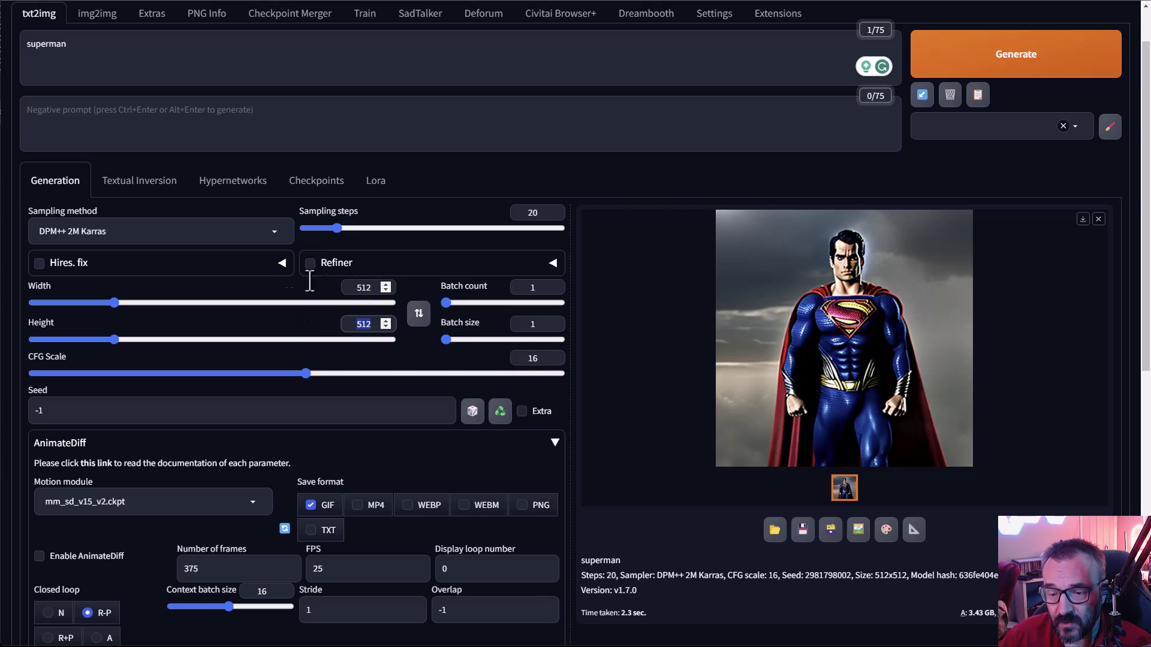
key(shift+Tab)
key(shift+Tab)
text(768)
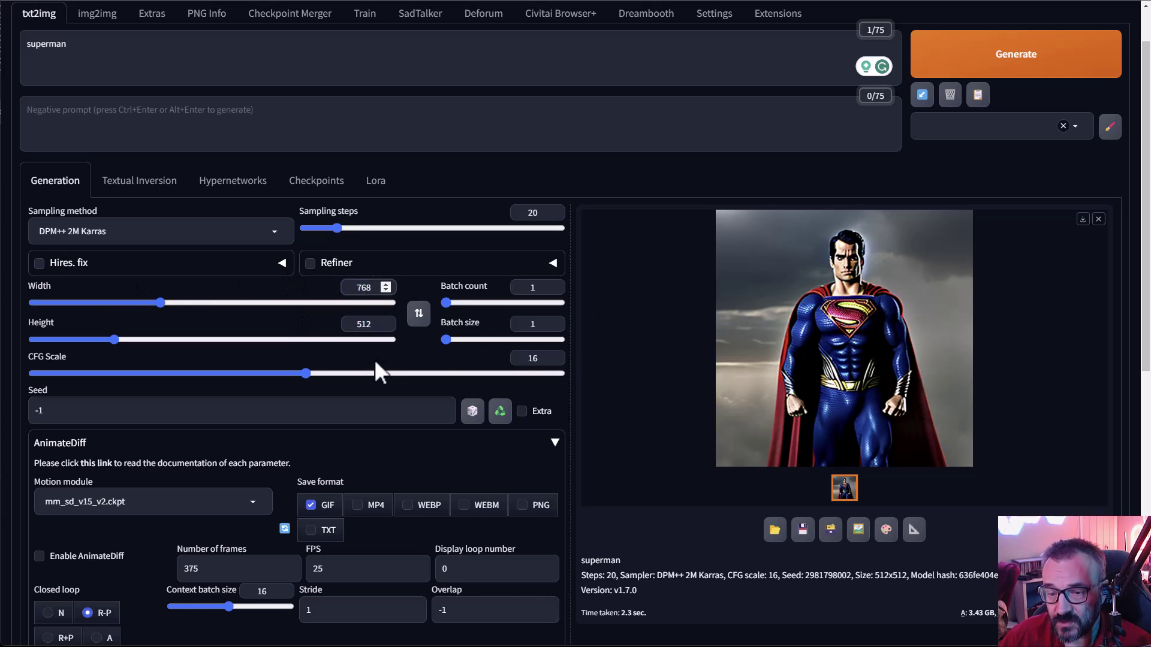
Step: Re-enable AnimateDiff for the animation
scroll(299, 368, down, 3)
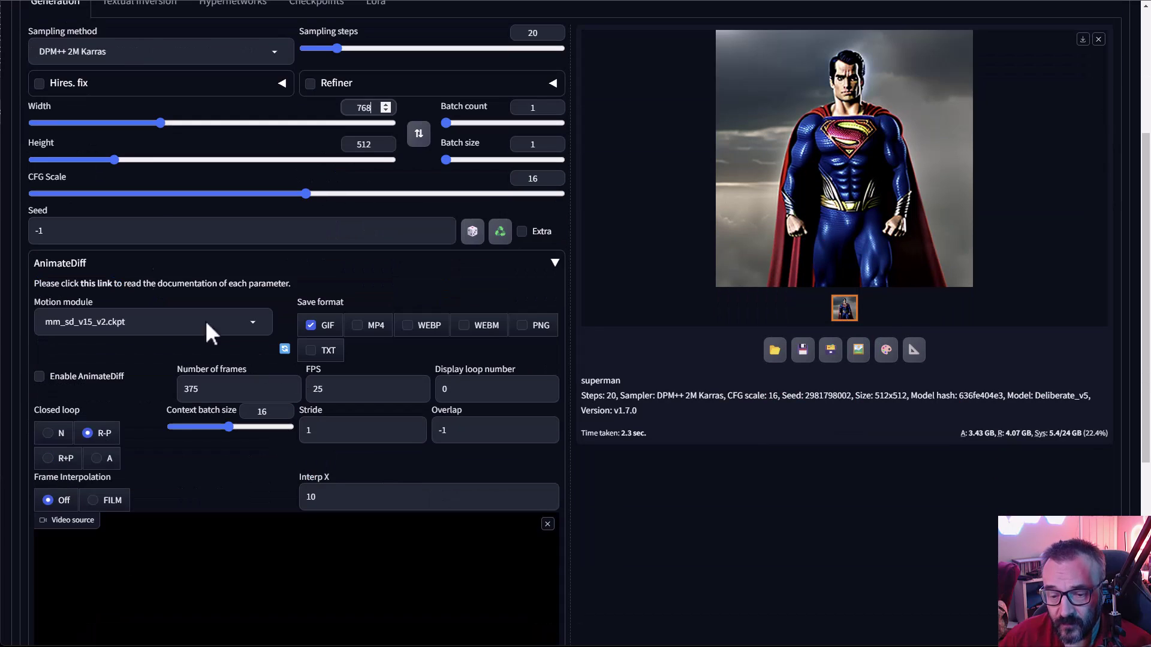
click(39, 376)
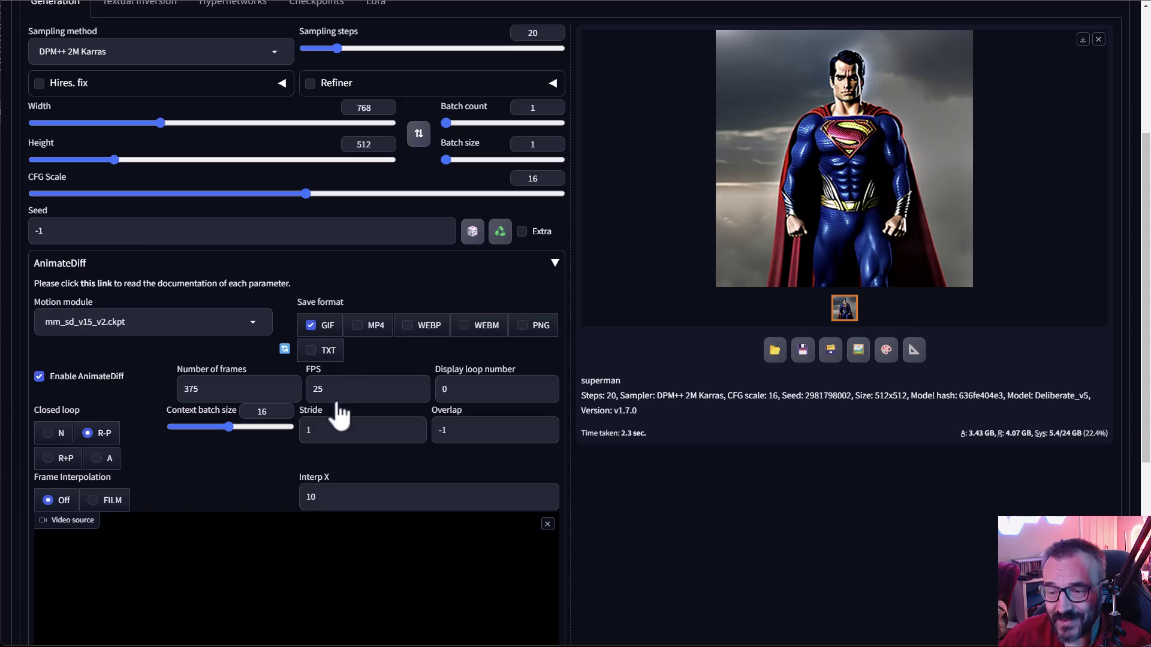
scroll(330, 431, down, 3)
scroll(273, 447, down, 3)
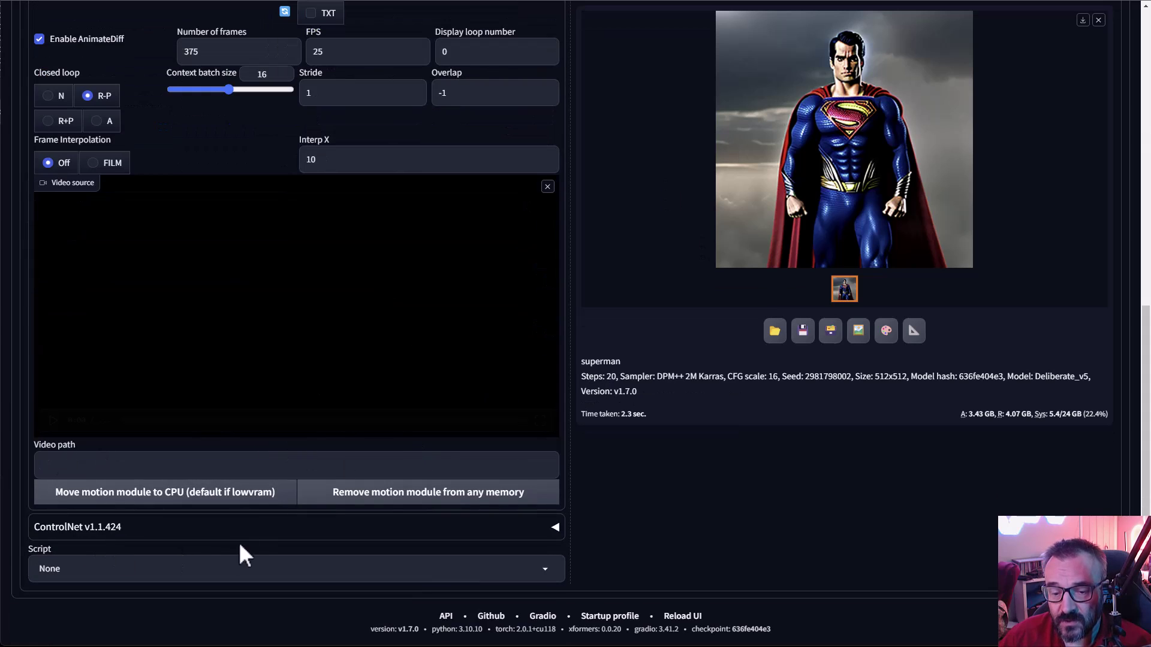
Step: Expand ControlNet and enable Unit 0 with the OpenPose control type
click(545, 533)
scroll(444, 371, down, 6)
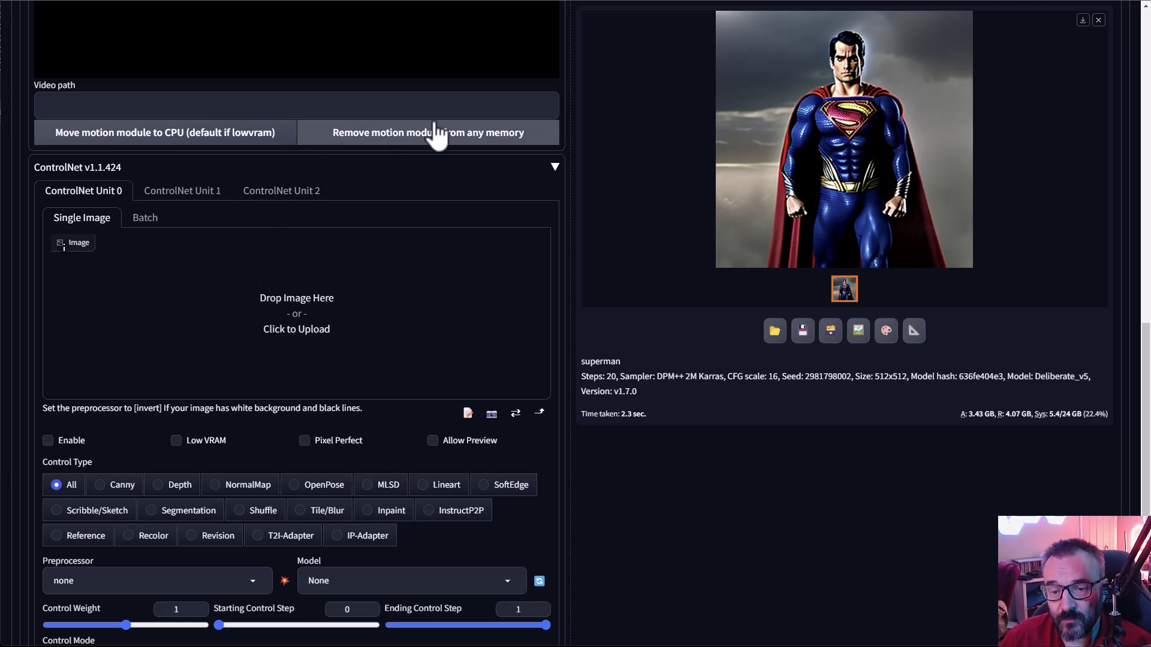
scroll(501, 260, up, 5)
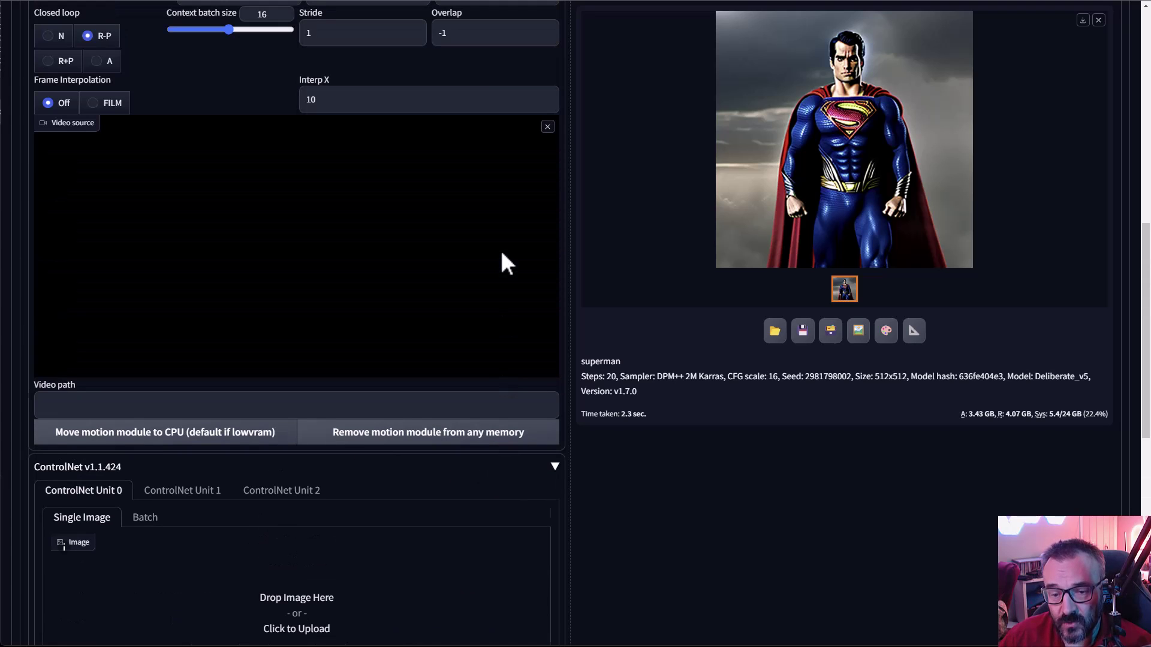
scroll(379, 291, down, 6)
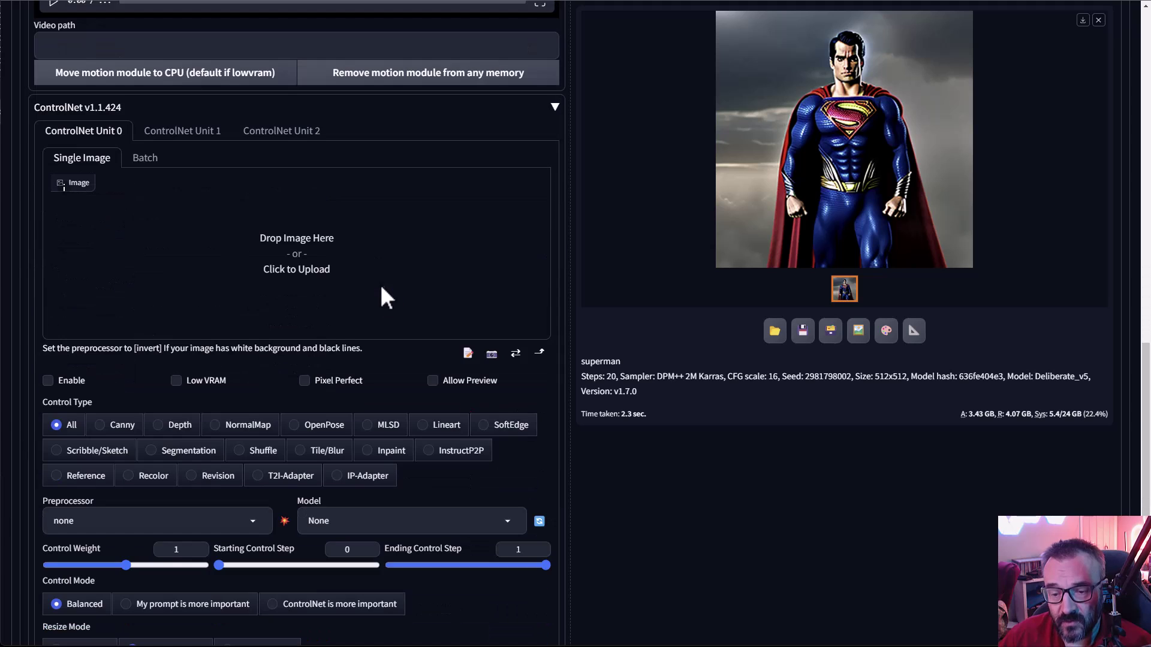
click(53, 382)
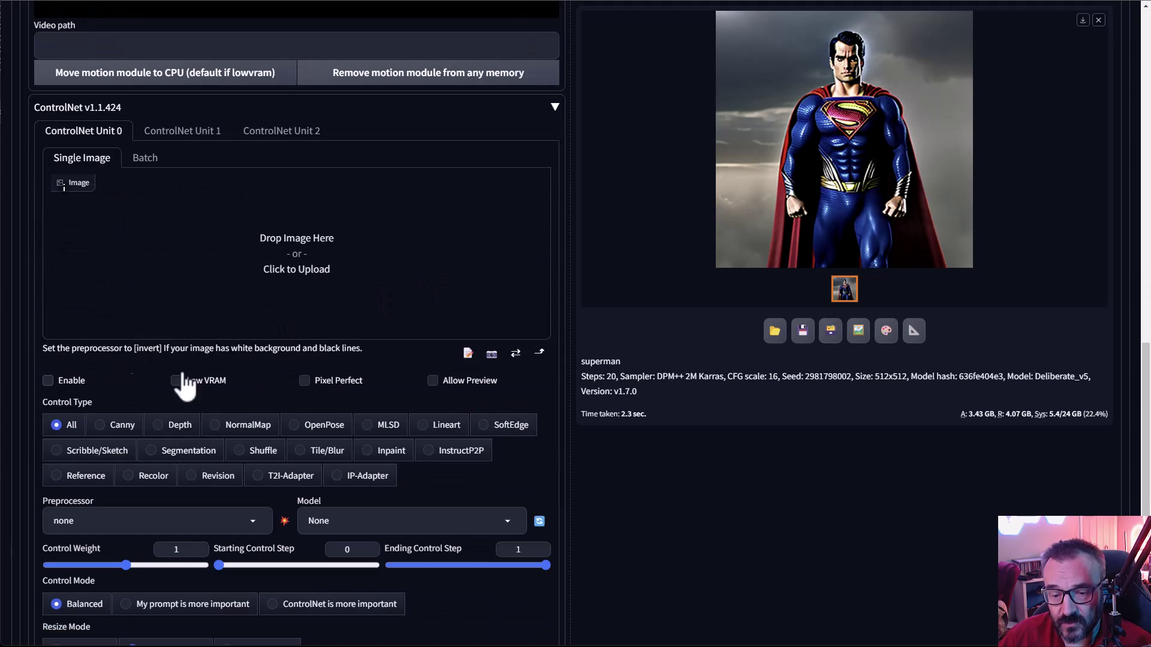
click(335, 427)
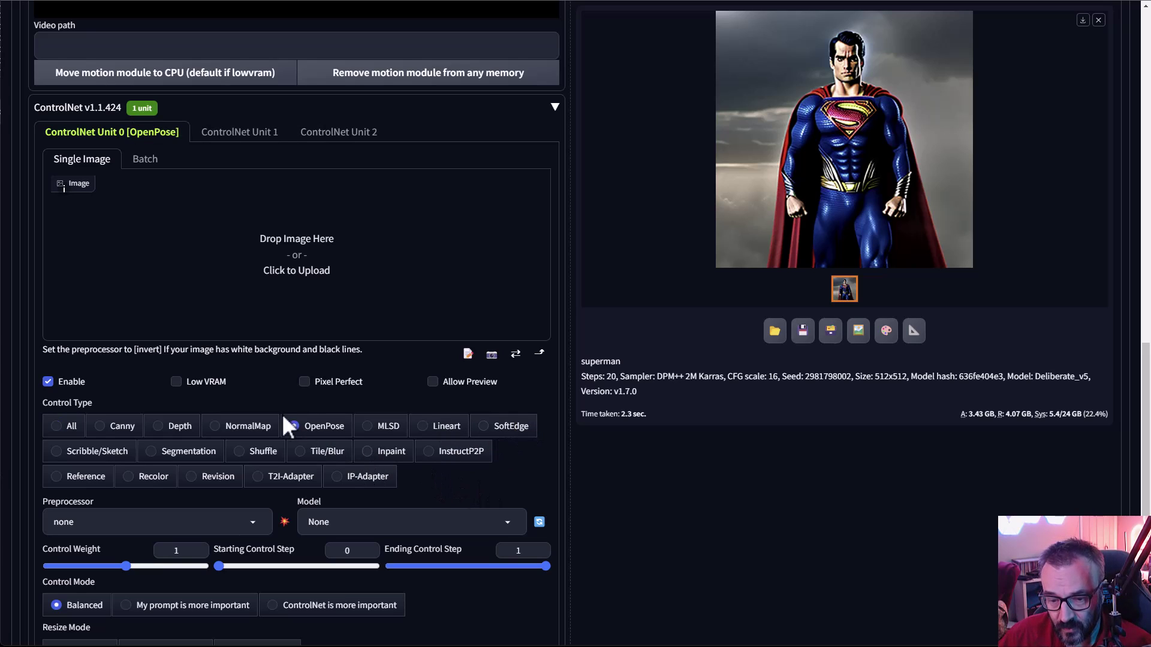
Step: Set the Unit 0 control mode to 'ControlNet is more important'
scroll(347, 470, down, 2)
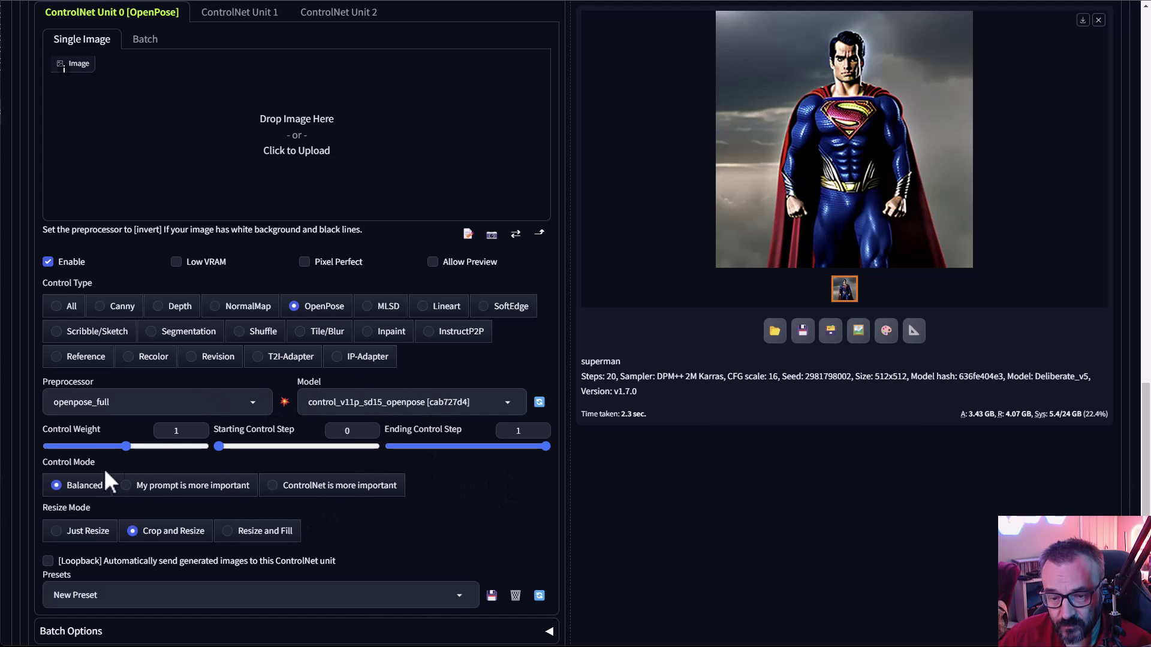
click(384, 486)
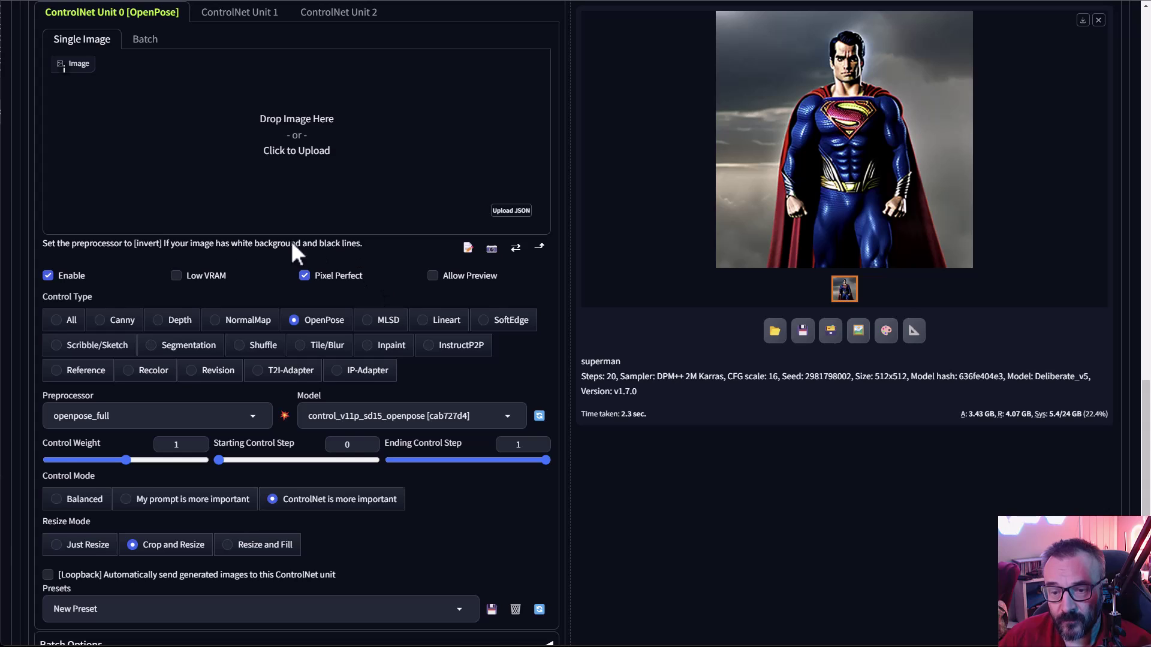
scroll(394, 299, up, 2)
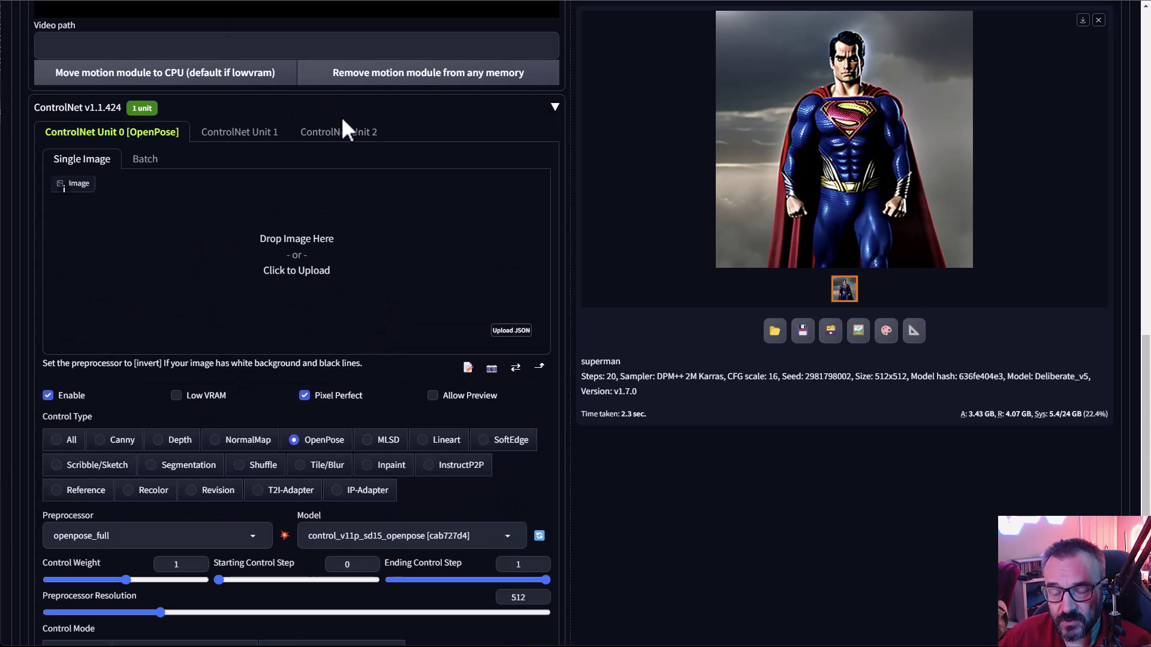
scroll(416, 194, up, 4)
scroll(419, 192, up, 6)
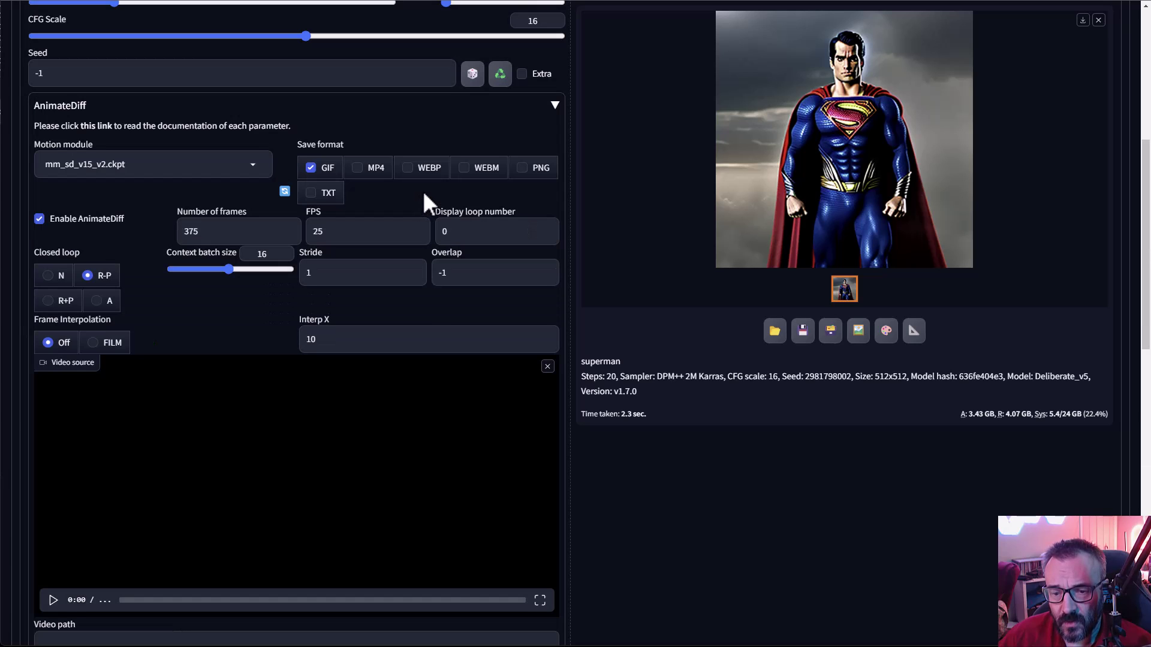
scroll(429, 193, down, 6)
scroll(430, 195, down, 4)
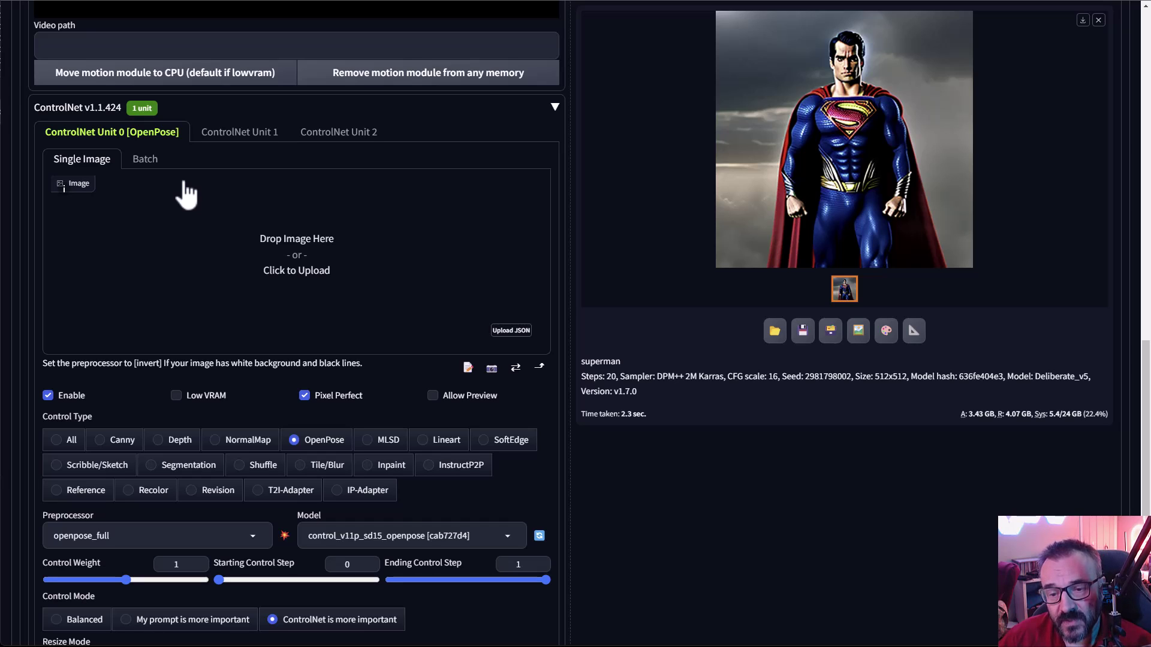
Step: Switch Unit 0 to batch input with directory D:\AI-Stuff\Frames, check the frames folder, then go to Shutter Encoder
click(146, 159)
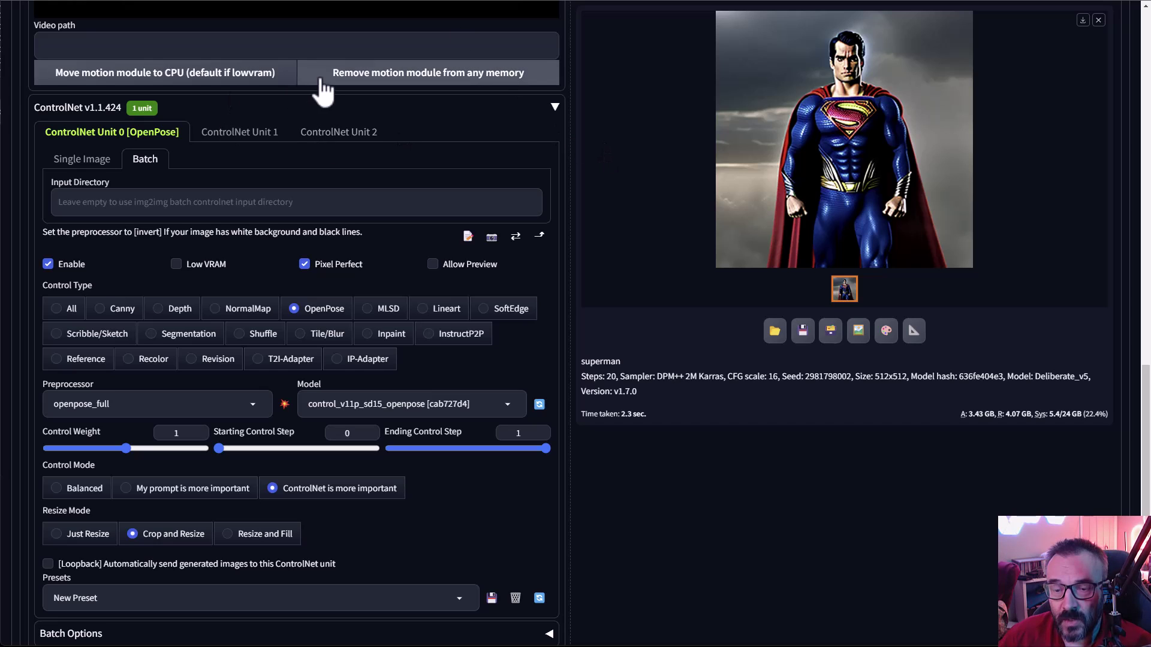
click(223, 208)
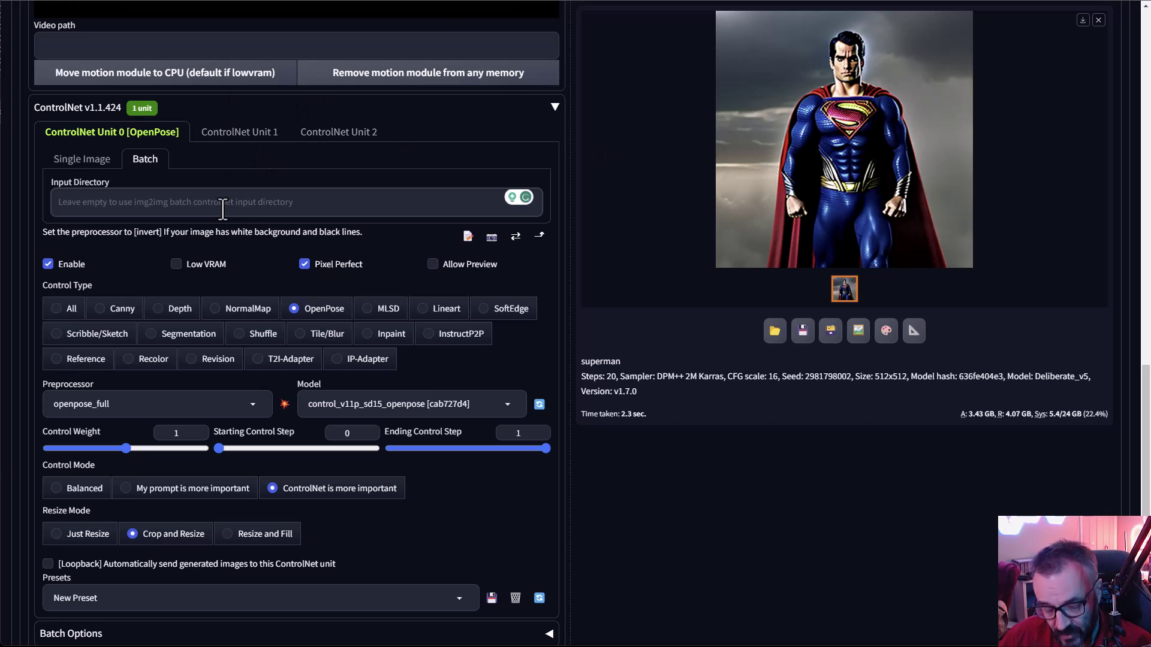
text(D:\AI-Stuff\Frames)
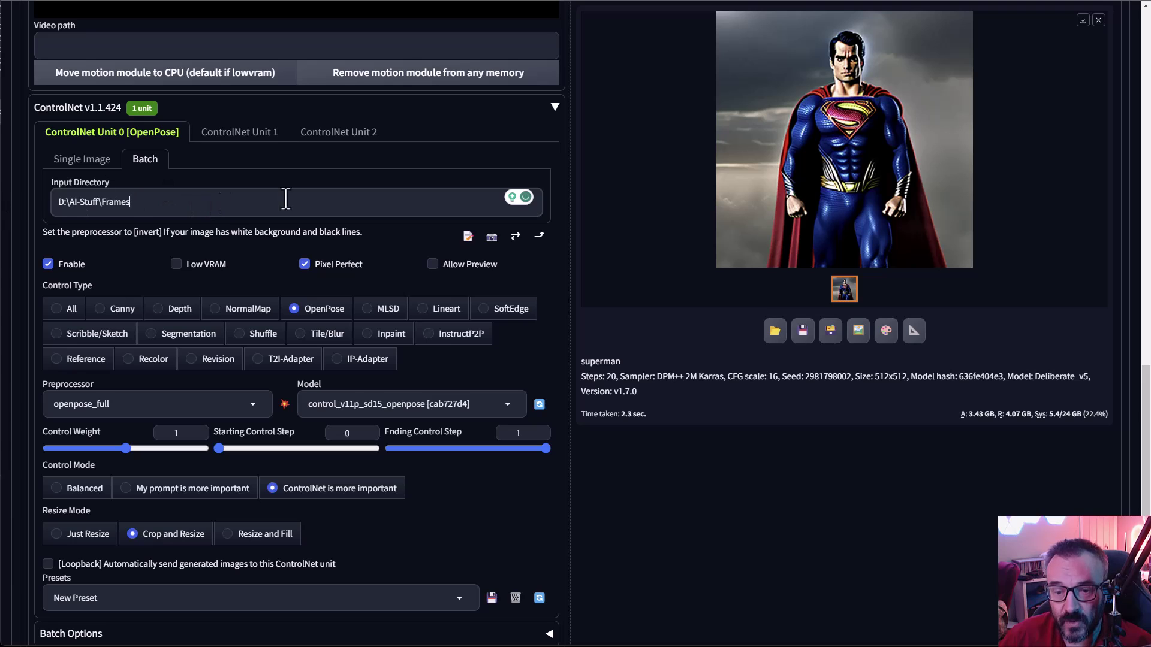
key(alt+Tab)
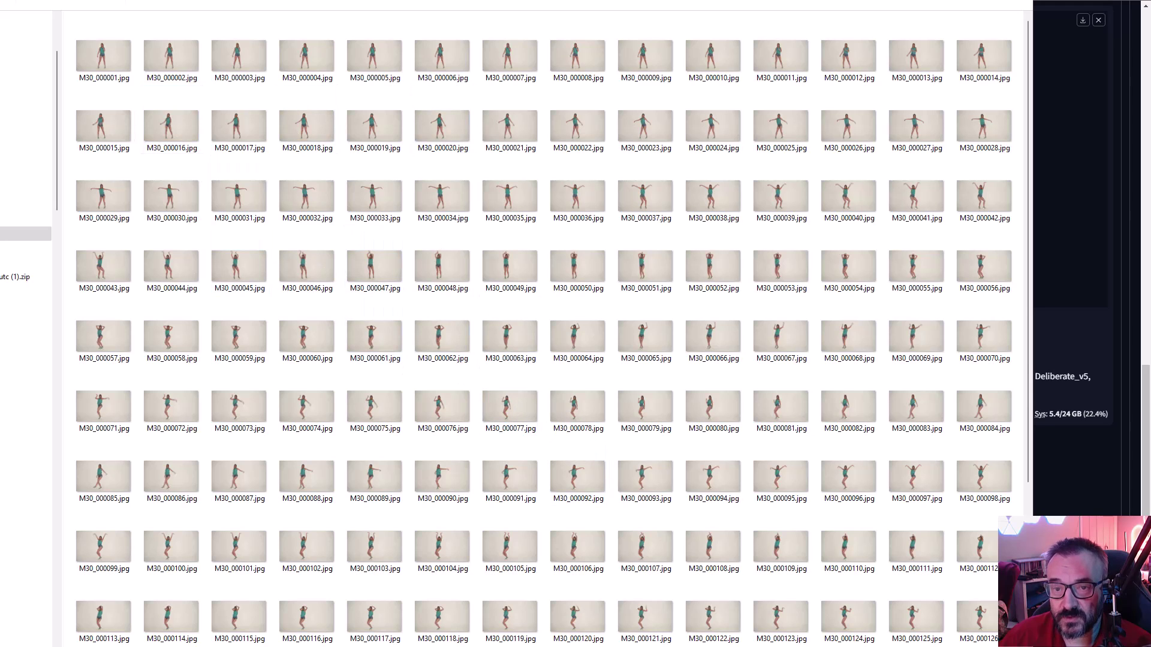
key(alt+Tab)
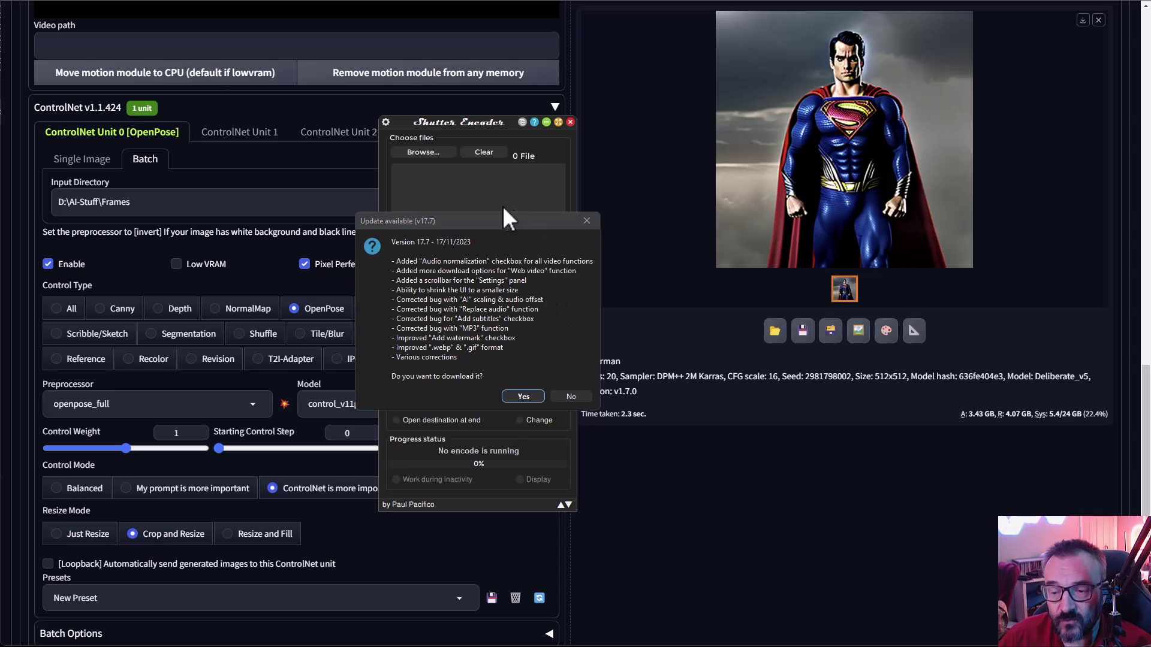
Step: Decline the update, load M30.mov, and set a 25 fps JPEG image-sequence export
click(568, 394)
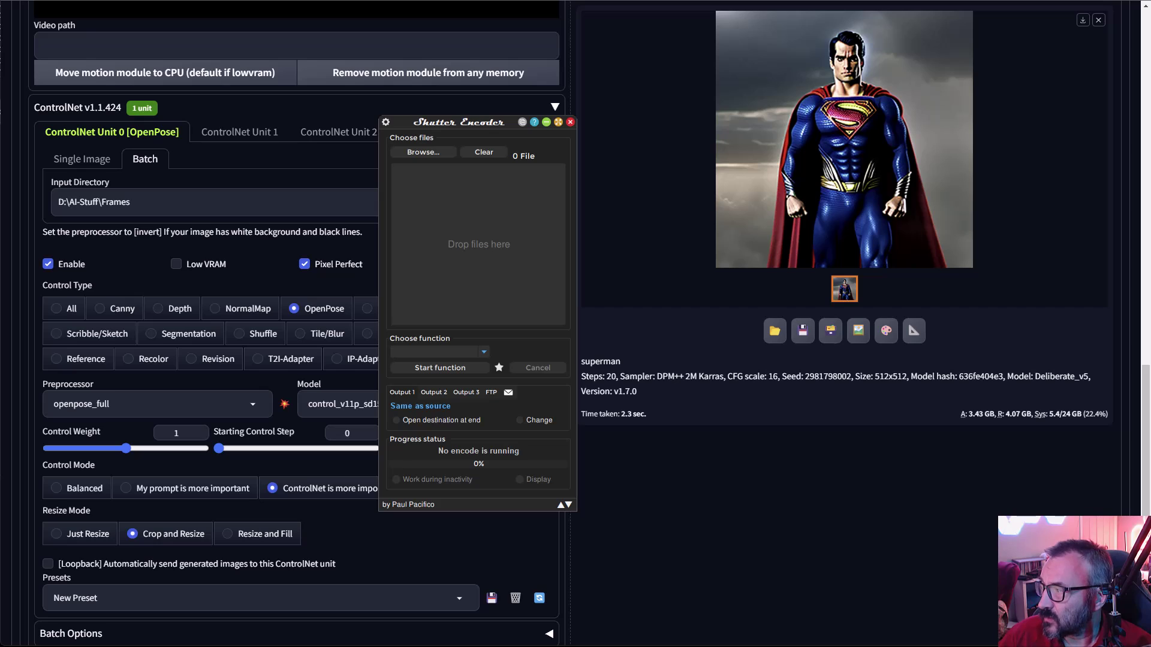
drag(732, 263, 475, 217)
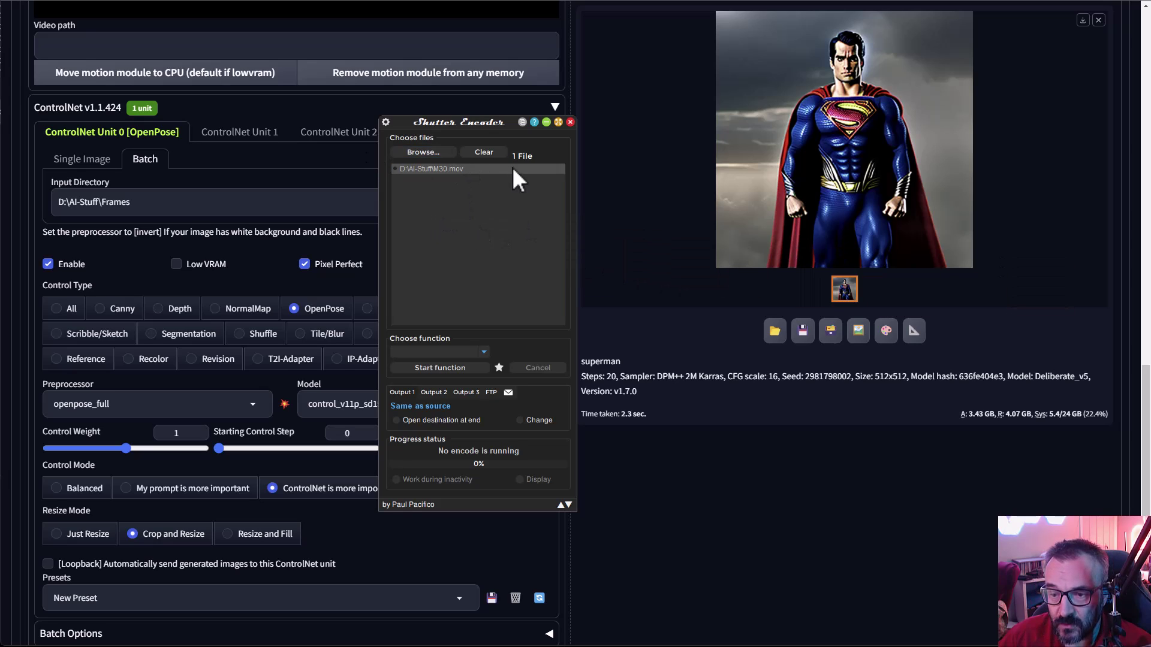
click(484, 352)
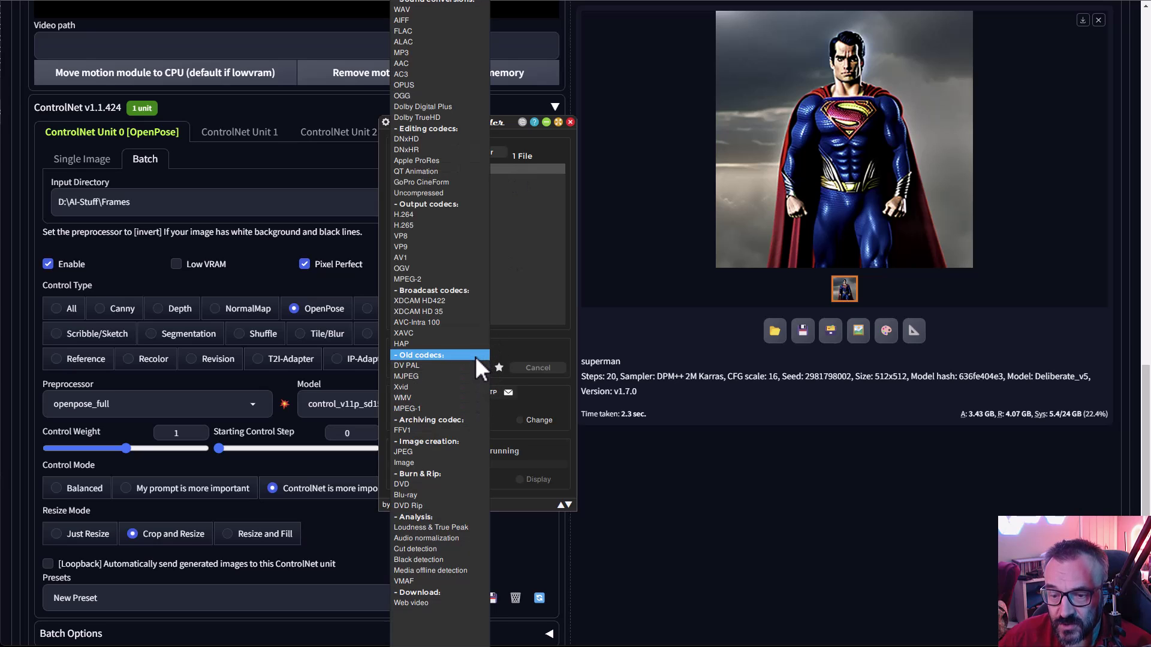
click(441, 450)
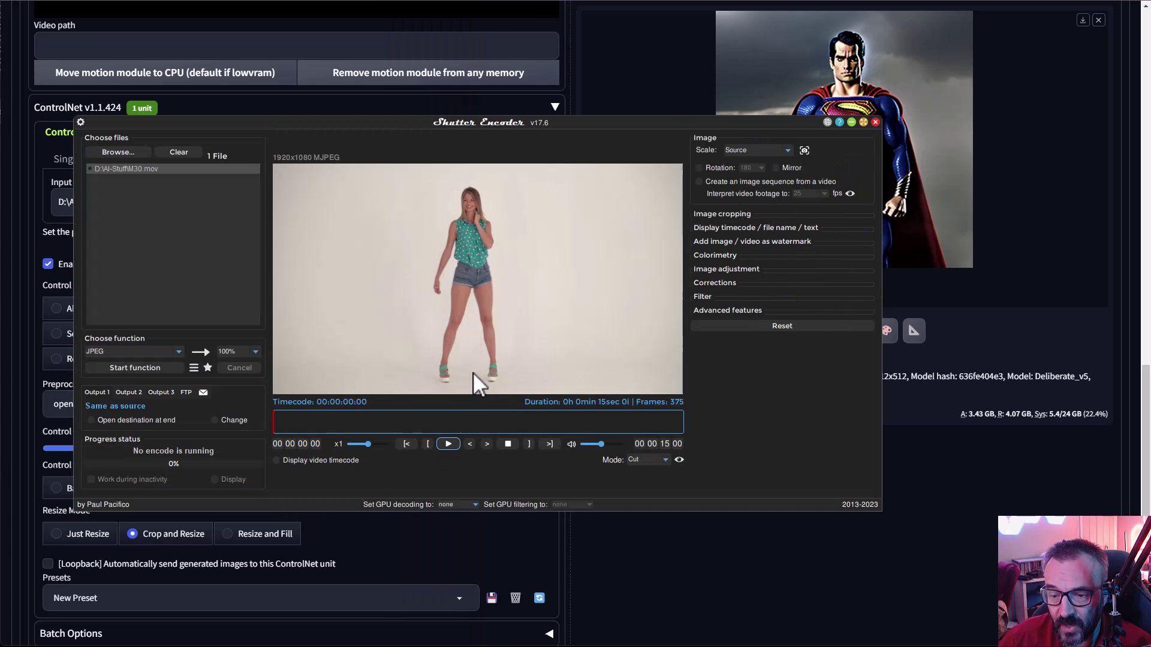
click(699, 182)
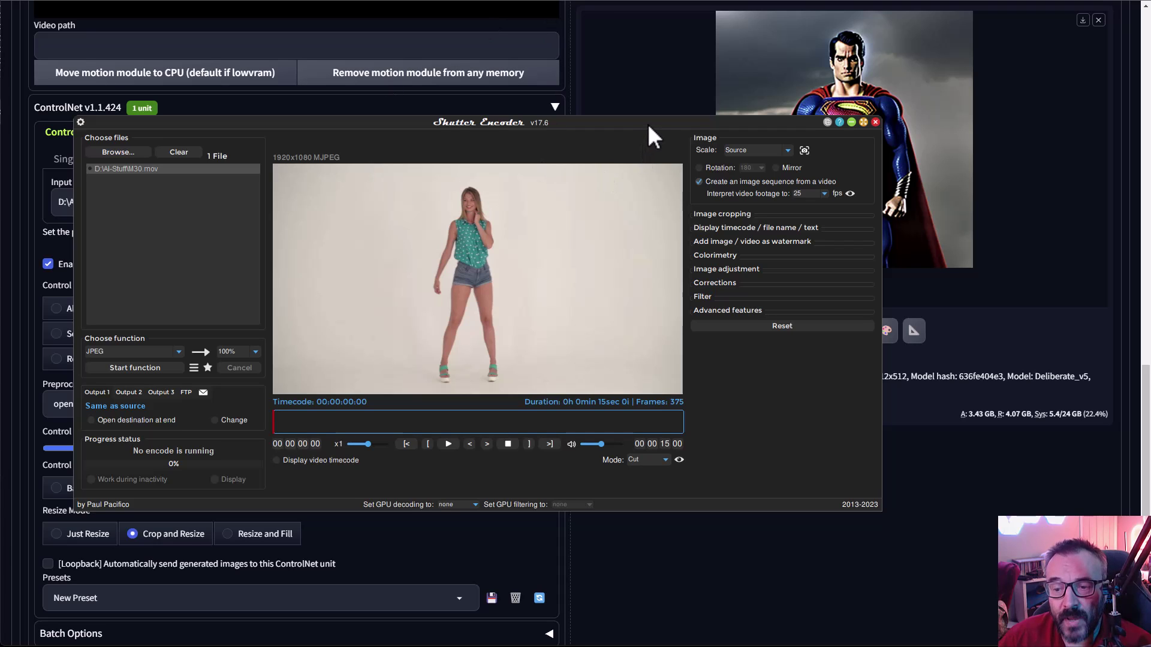
drag(650, 124, 625, 124)
key(alt+Tab)
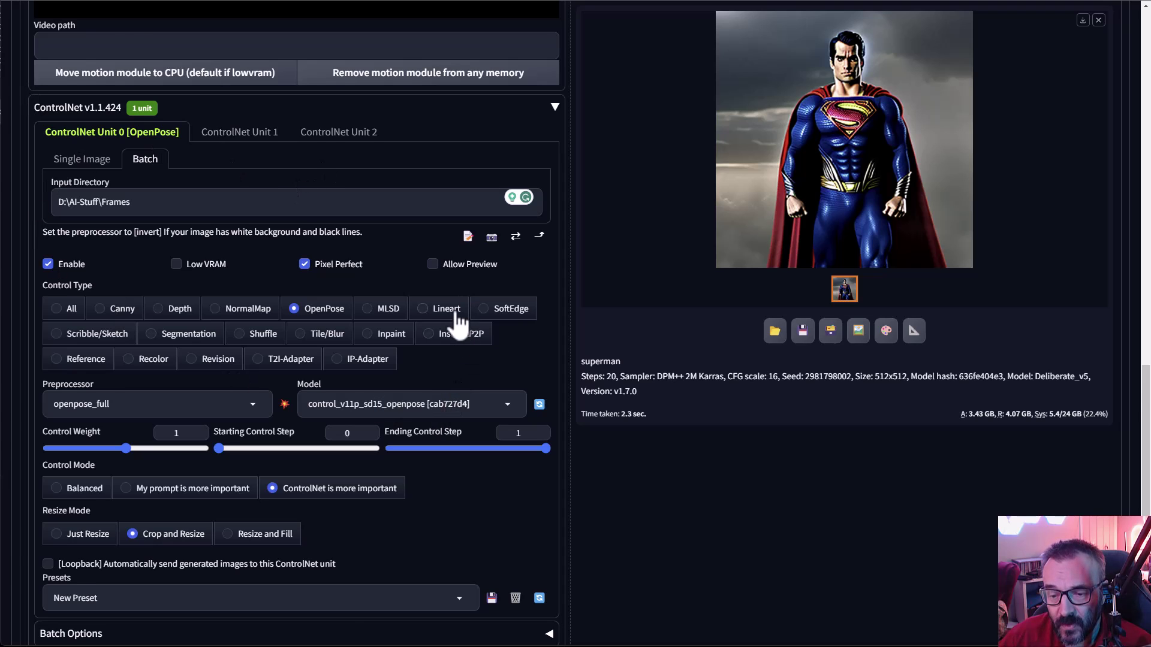
Step: Generate the 768×512 pose-driven dancing Superman animation
scroll(456, 311, down, 2)
scroll(453, 311, up, 2)
scroll(454, 312, up, 15)
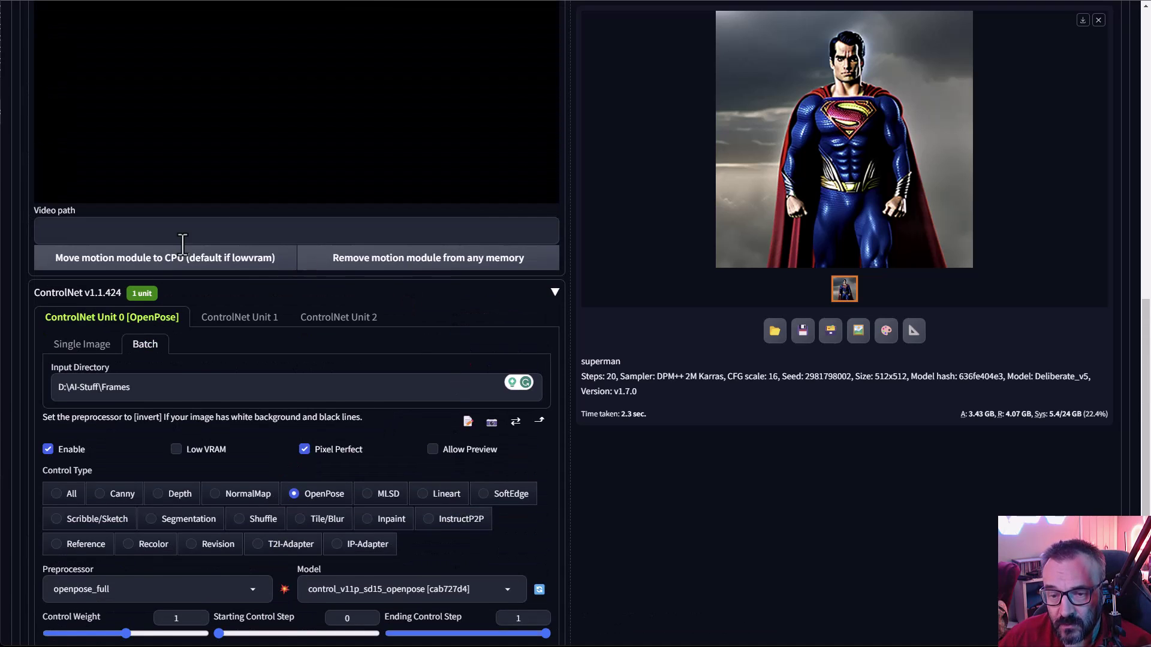
scroll(600, 192, up, 6)
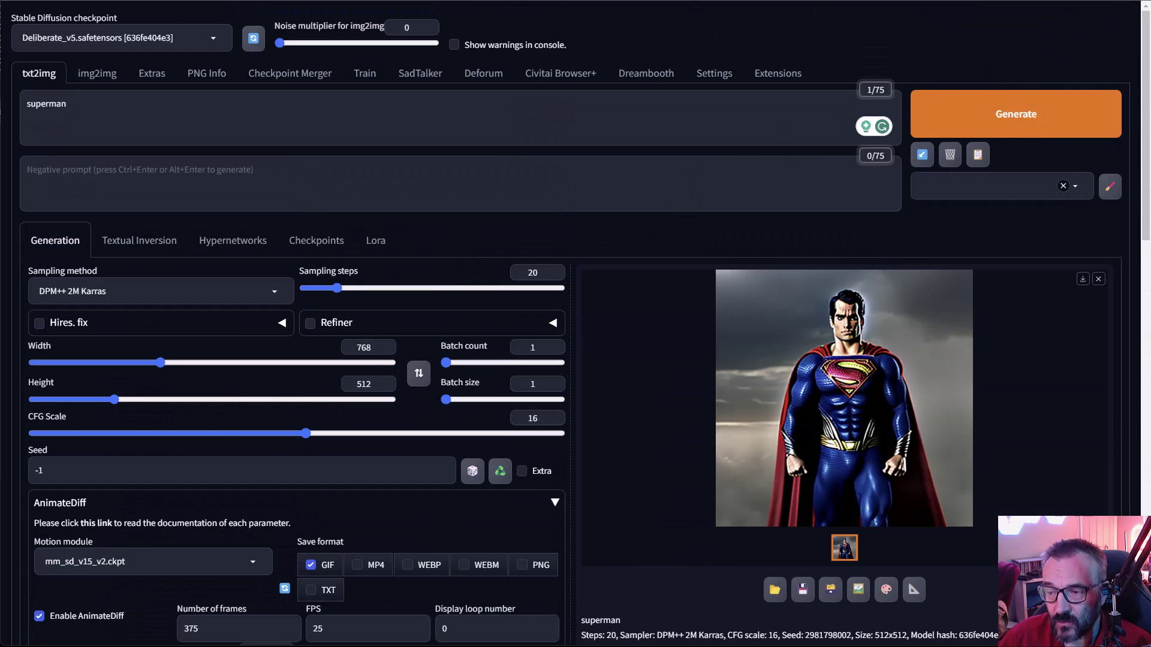
click(971, 115)
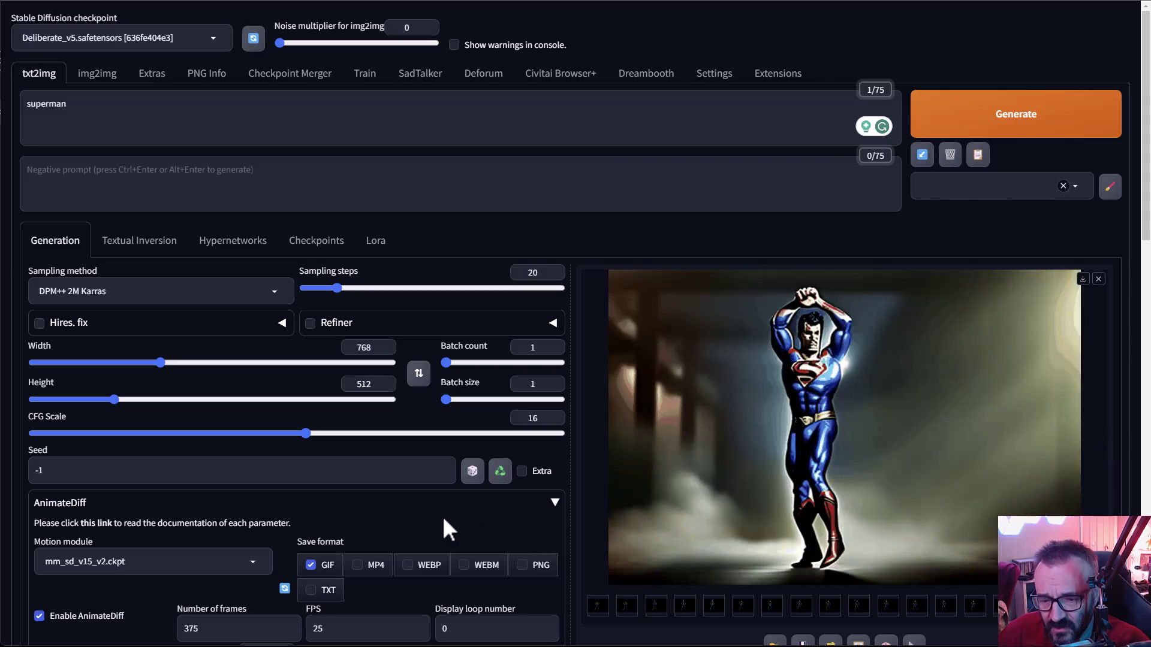
scroll(420, 521, down, 2)
scroll(624, 476, up, 1)
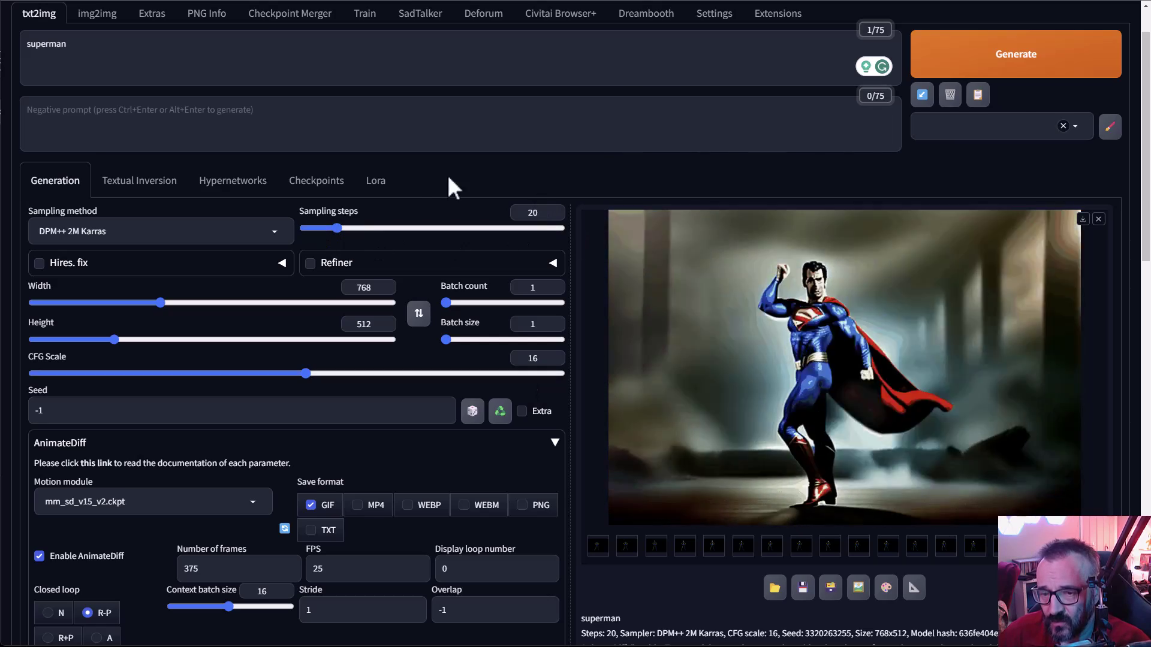
scroll(481, 424, down, 2)
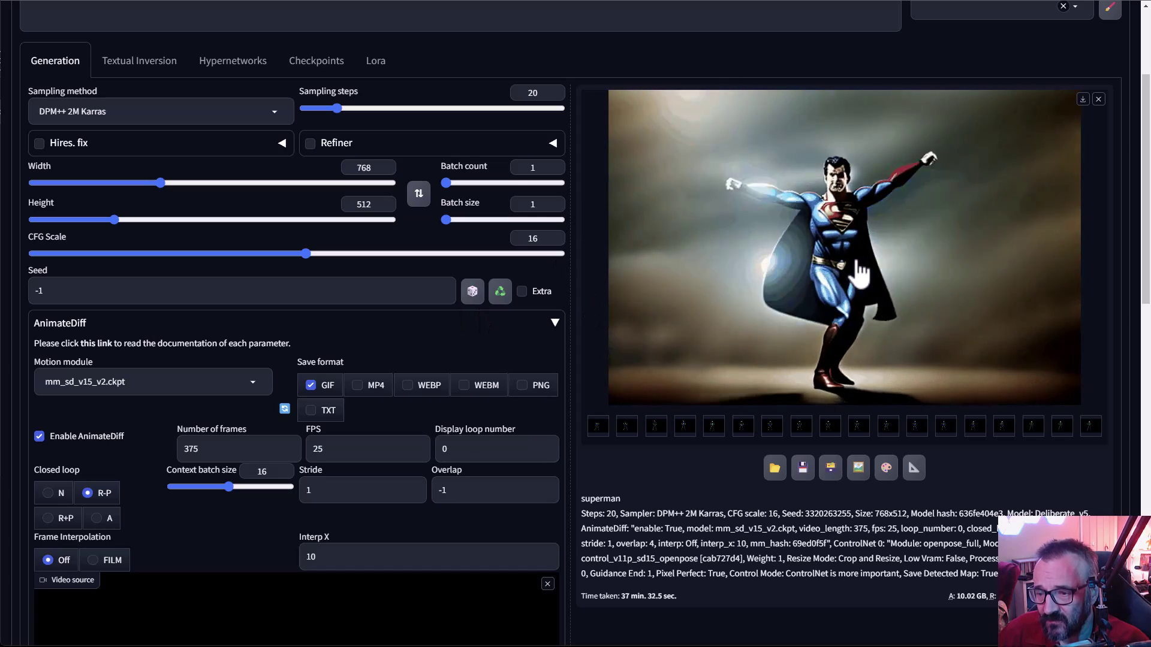
scroll(599, 209, up, 2)
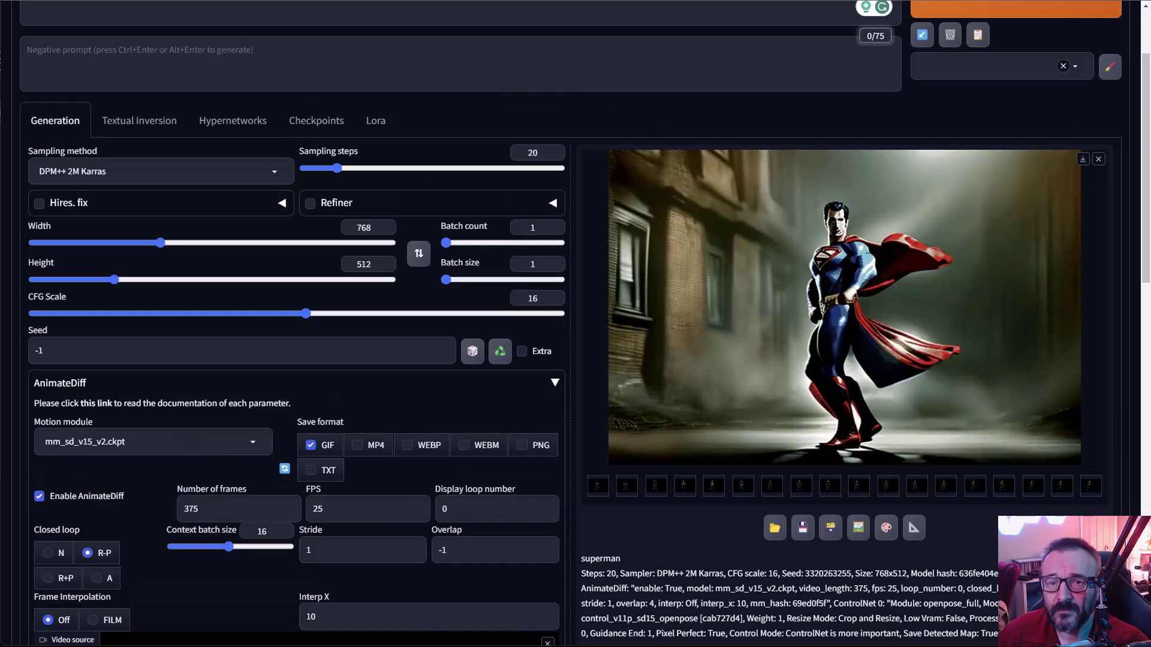